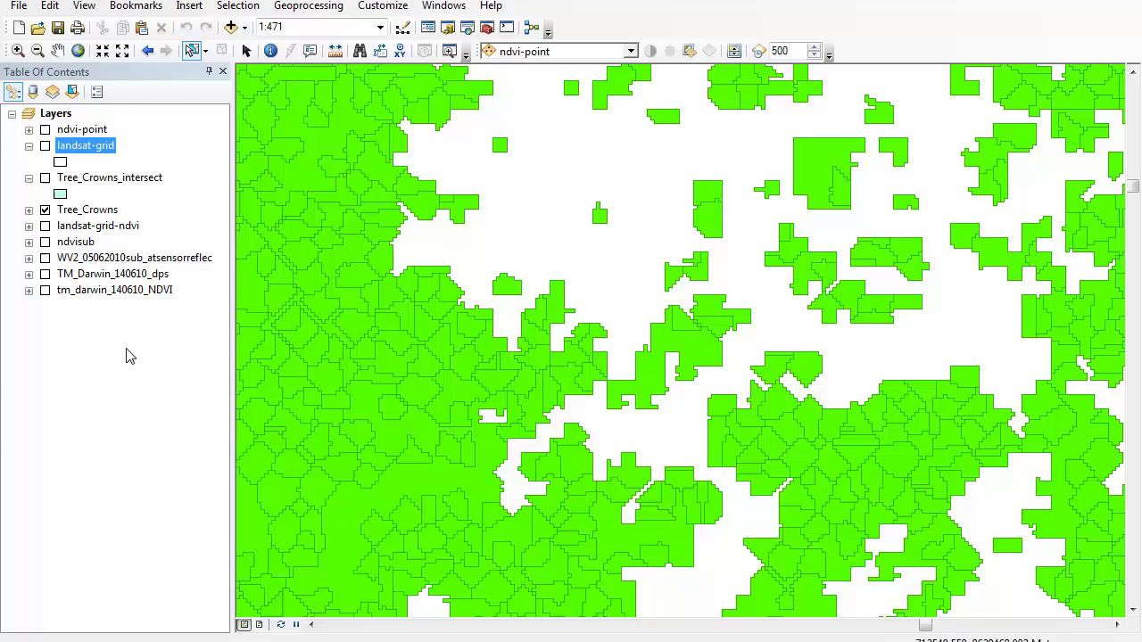
# Show Tree_Crowns_intersect, hide Tree_Crowns, then select one intersected polygon and clear the selection
pyautogui.click(44, 179)
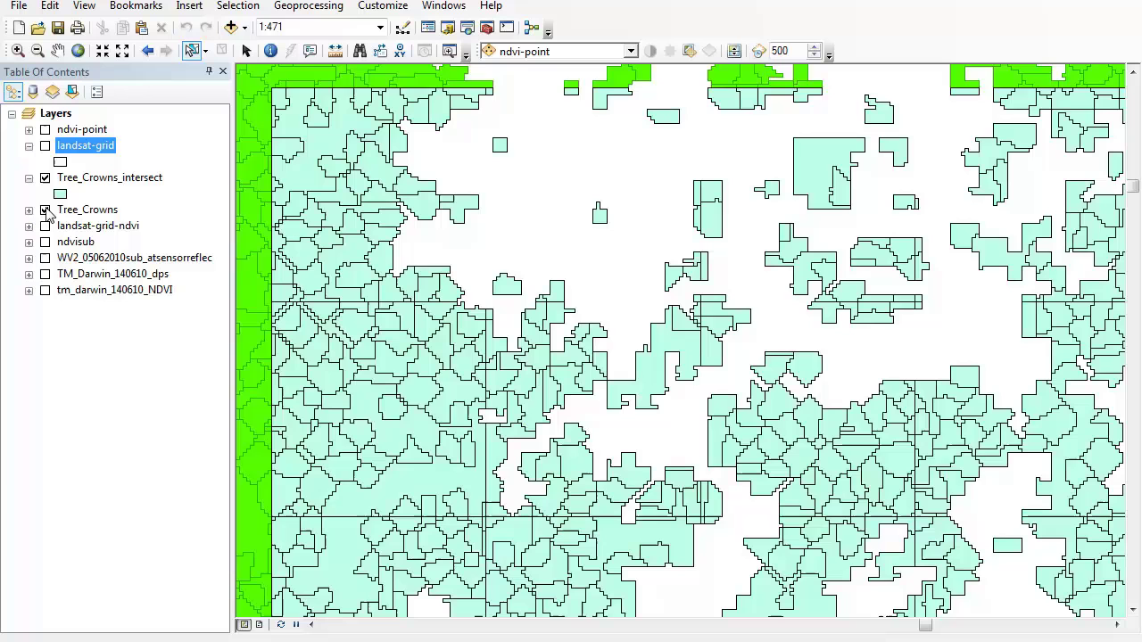
pyautogui.click(44, 210)
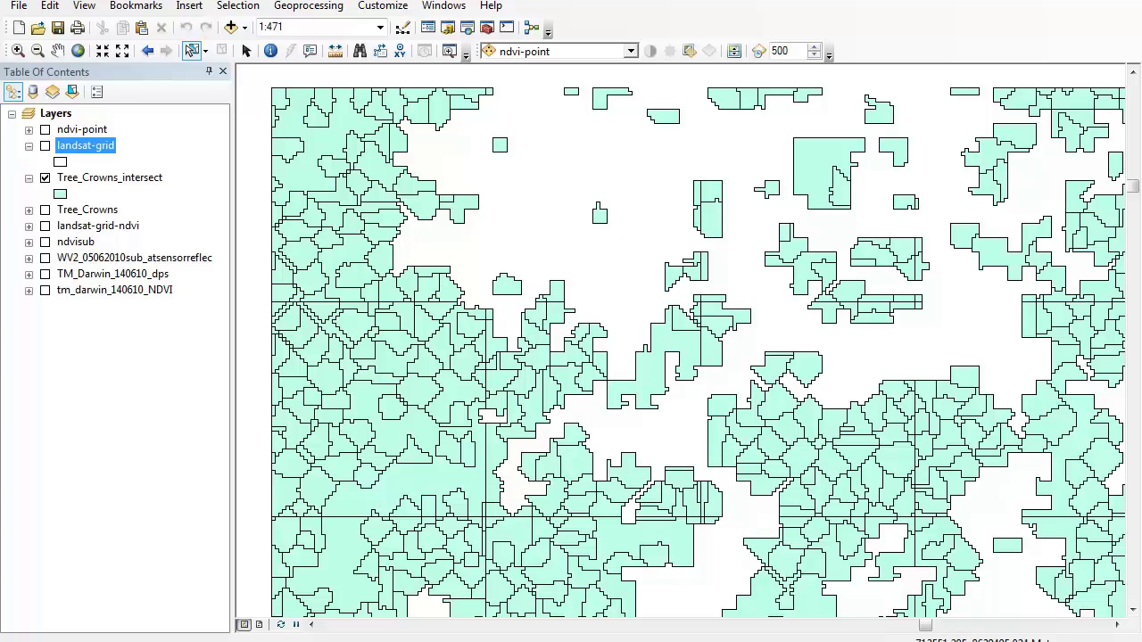
pyautogui.click(344, 268)
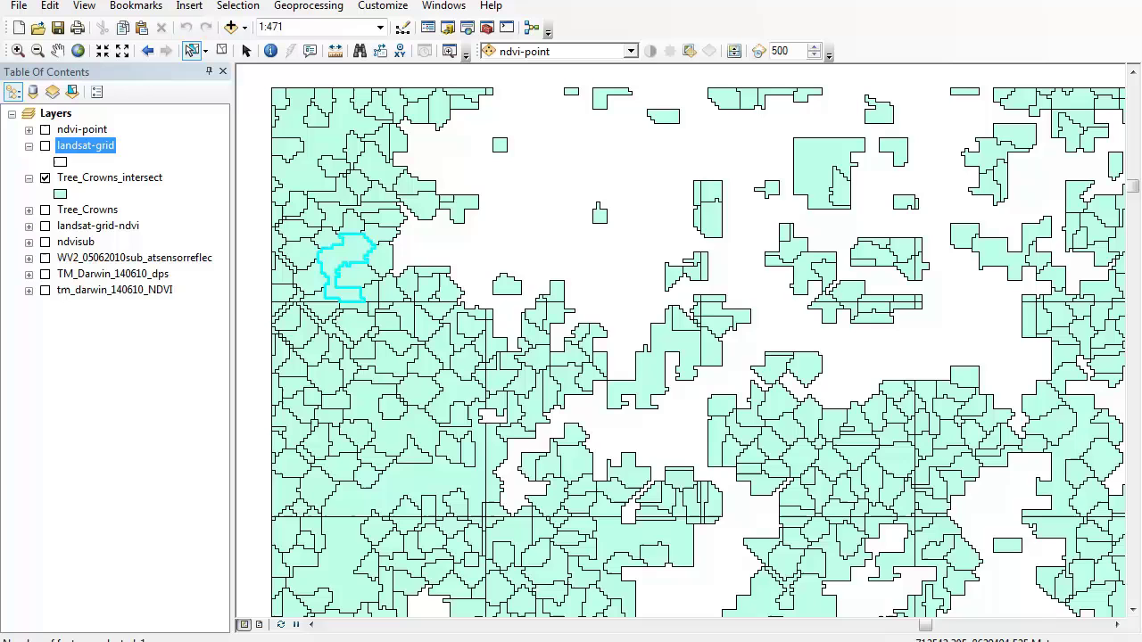
pyautogui.click(255, 305)
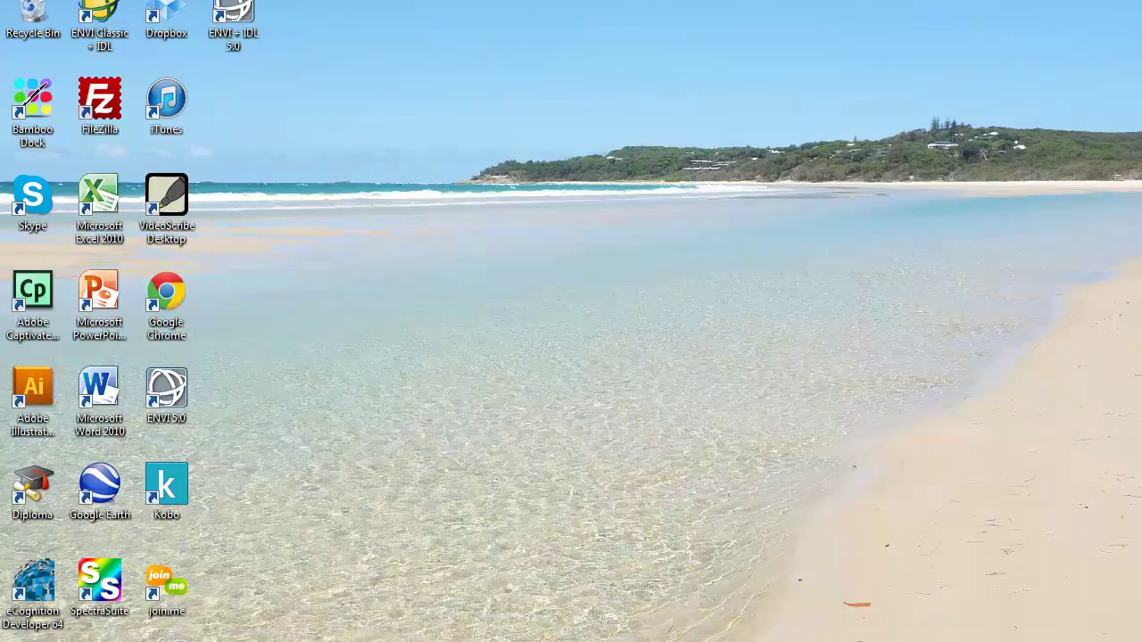
# Restore Geospatial Modelling Environment and open the isectpolypoly command found by searching 'isec'
pyautogui.moveTo(521, 641)
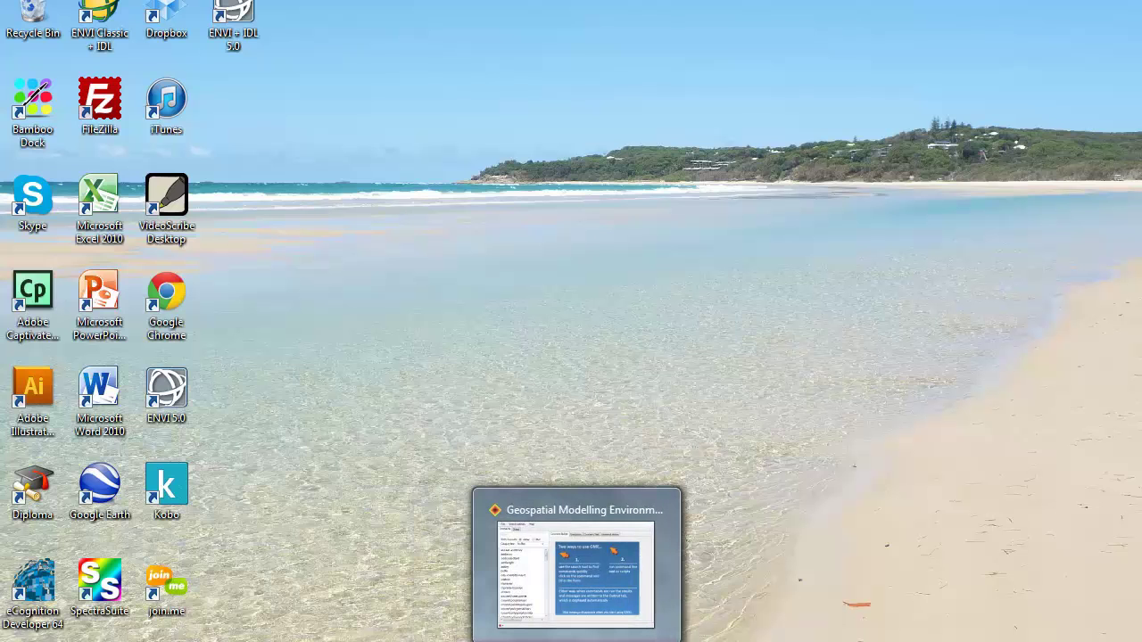
pyautogui.click(576, 641)
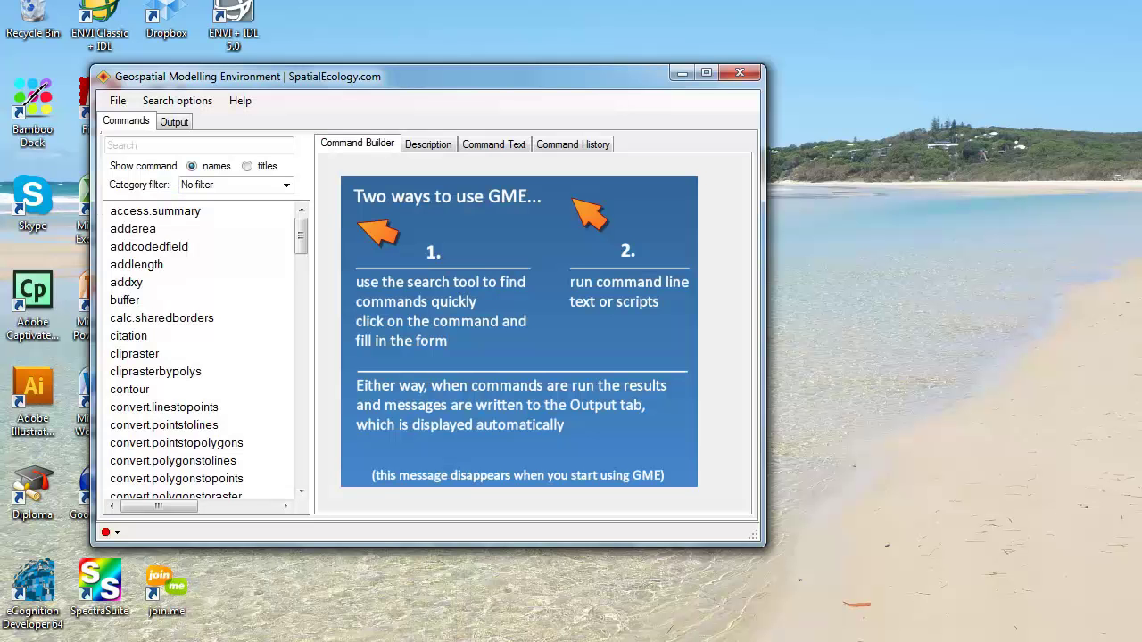
pyautogui.click(156, 149)
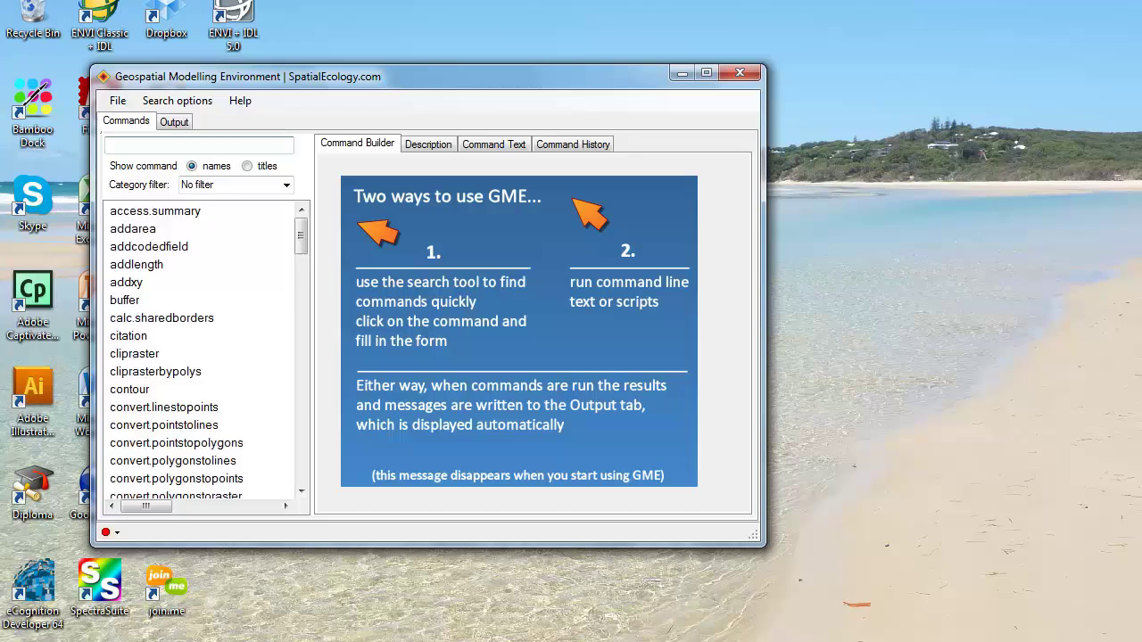
pyautogui.write('isec')
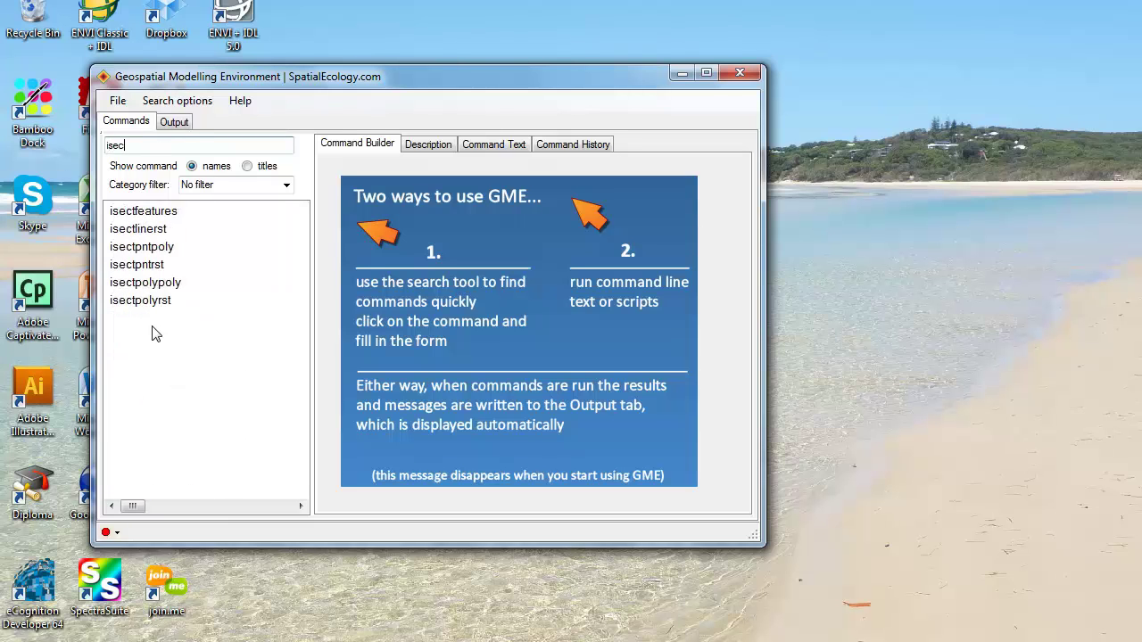
pyautogui.click(134, 283)
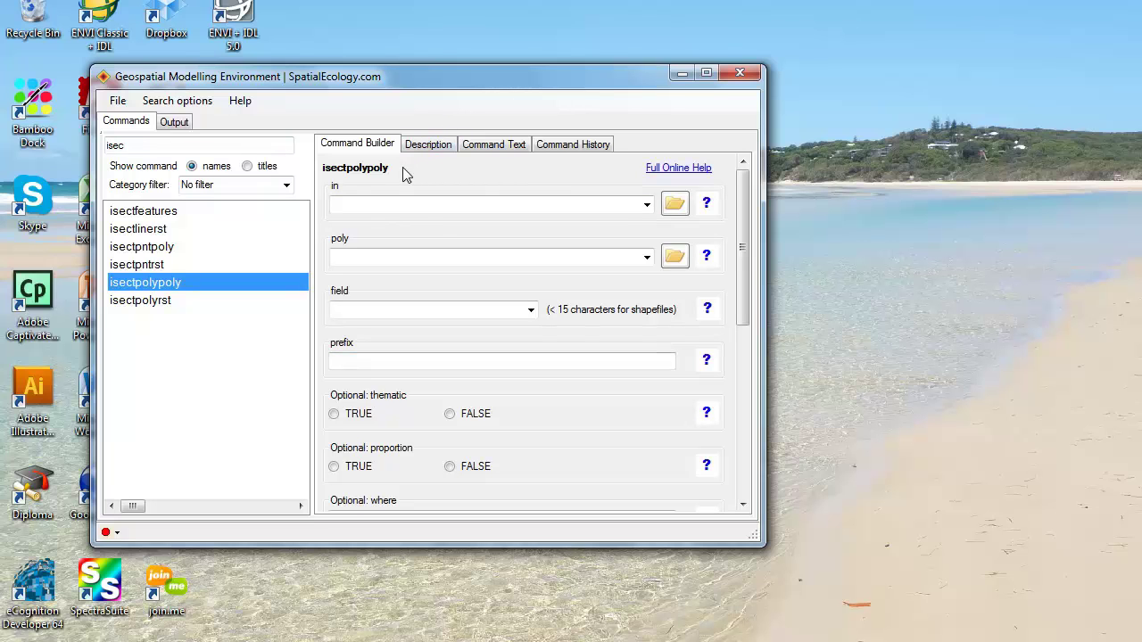
# Set landsat-grid.shp as the input and Tree_Crowns_intersect.shp as the poly layer
pyautogui.click(676, 207)
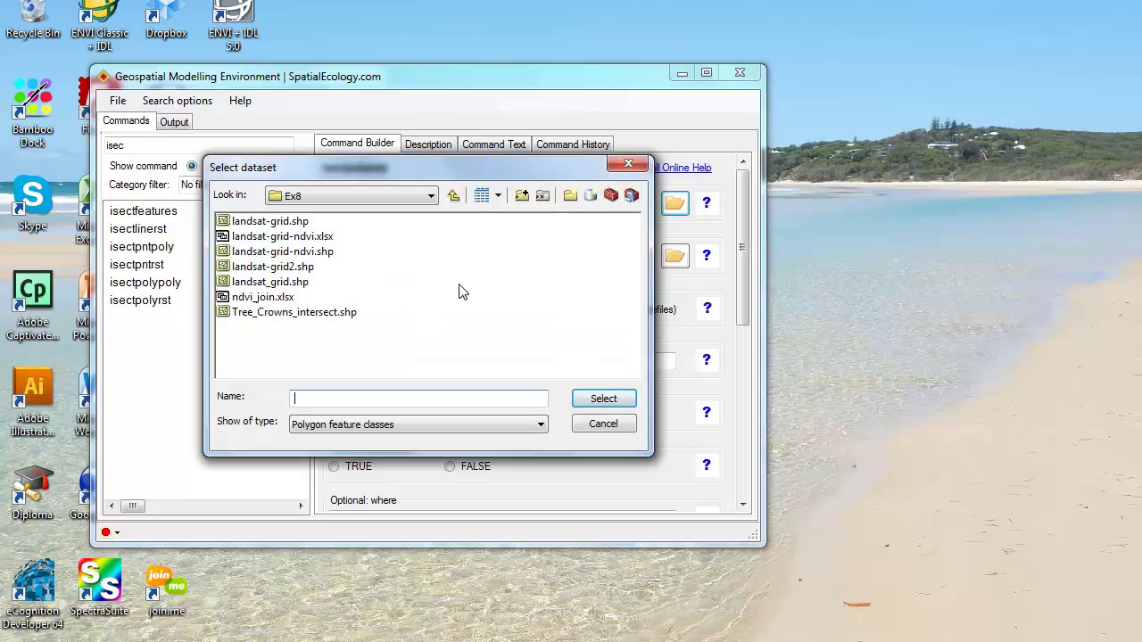
pyautogui.click(301, 223)
pyautogui.click(595, 401)
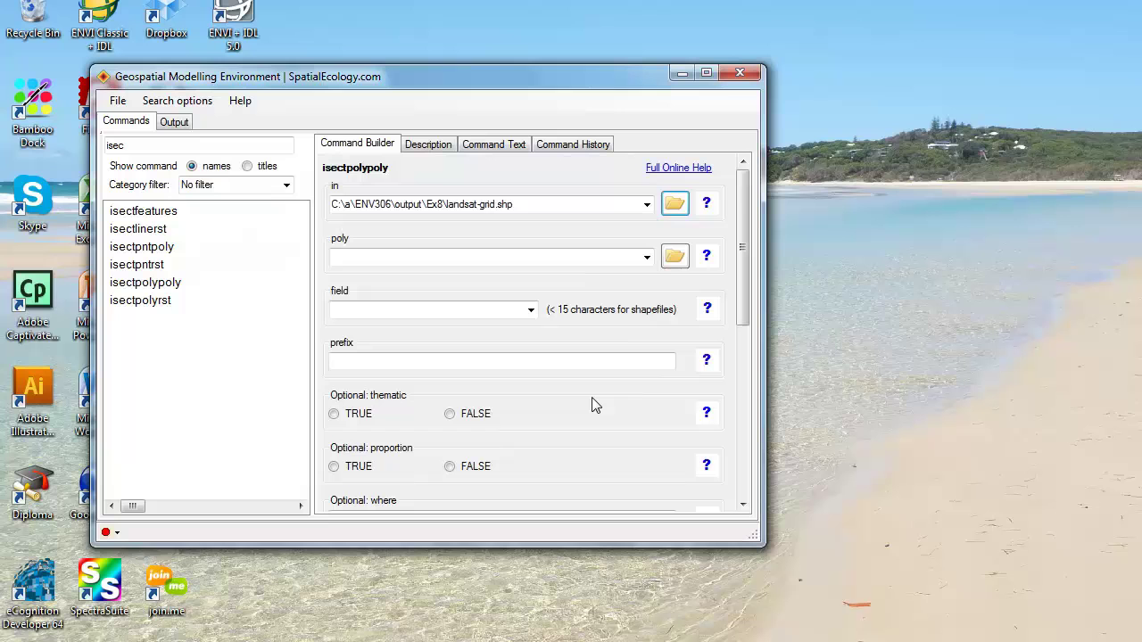
pyautogui.click(675, 257)
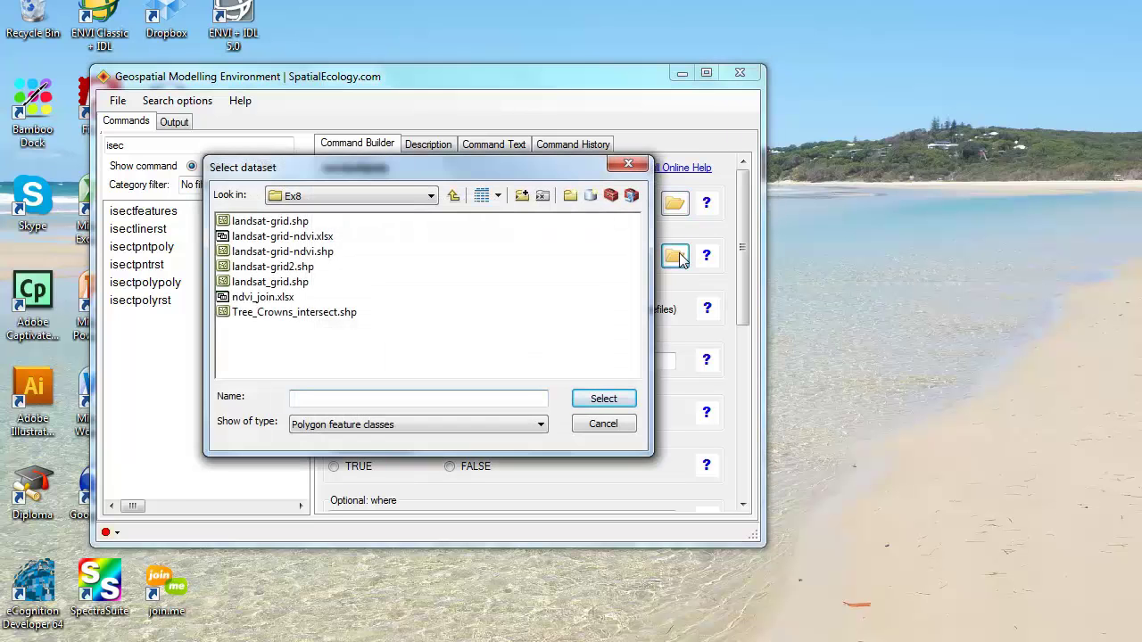
pyautogui.click(311, 316)
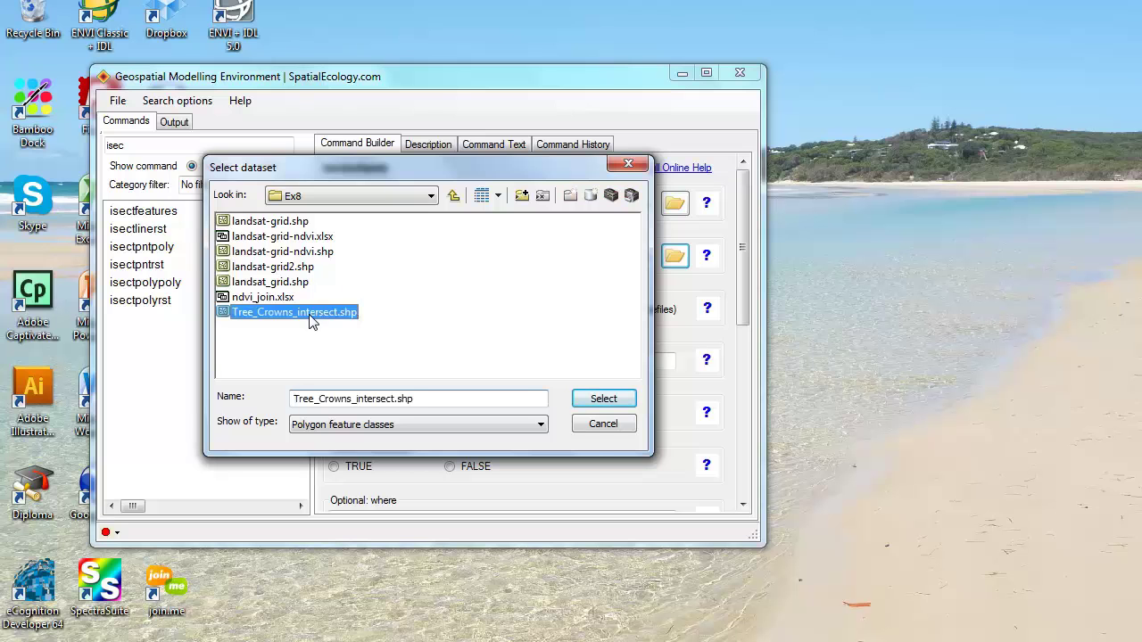
pyautogui.click(607, 400)
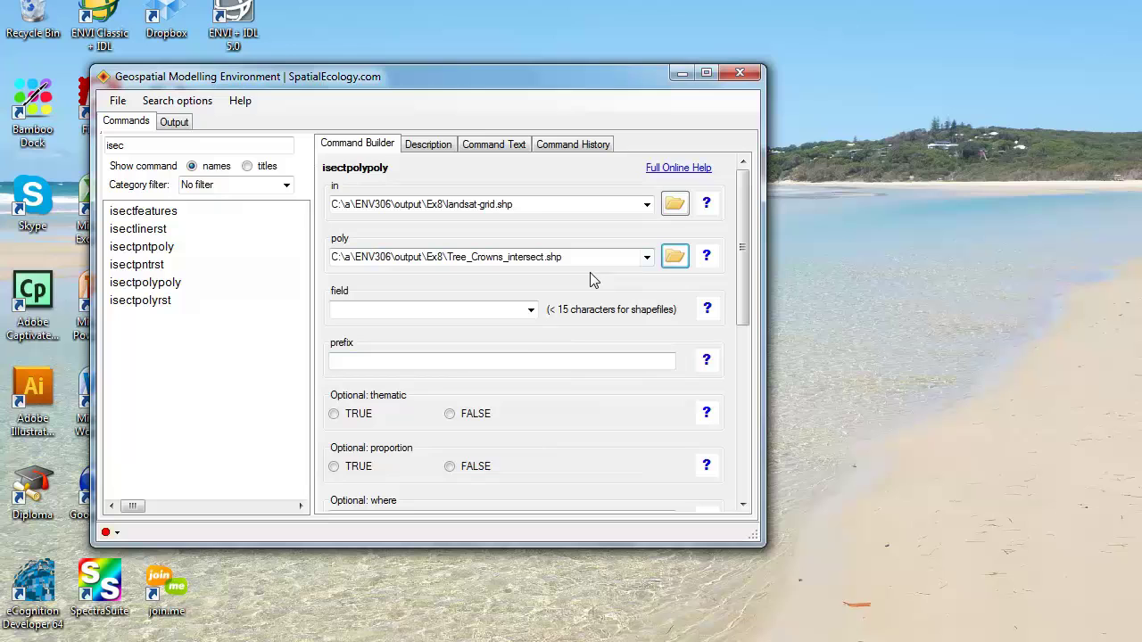
# Summarise the Area_m2 field with the output prefix PIPA
pyautogui.click(531, 312)
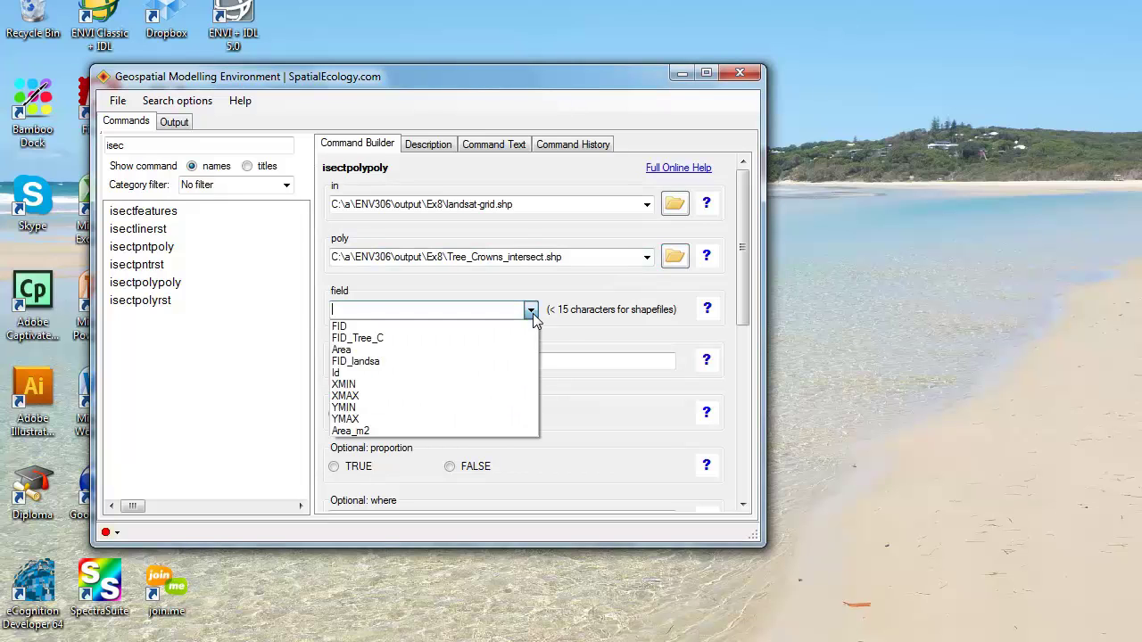
pyautogui.click(409, 432)
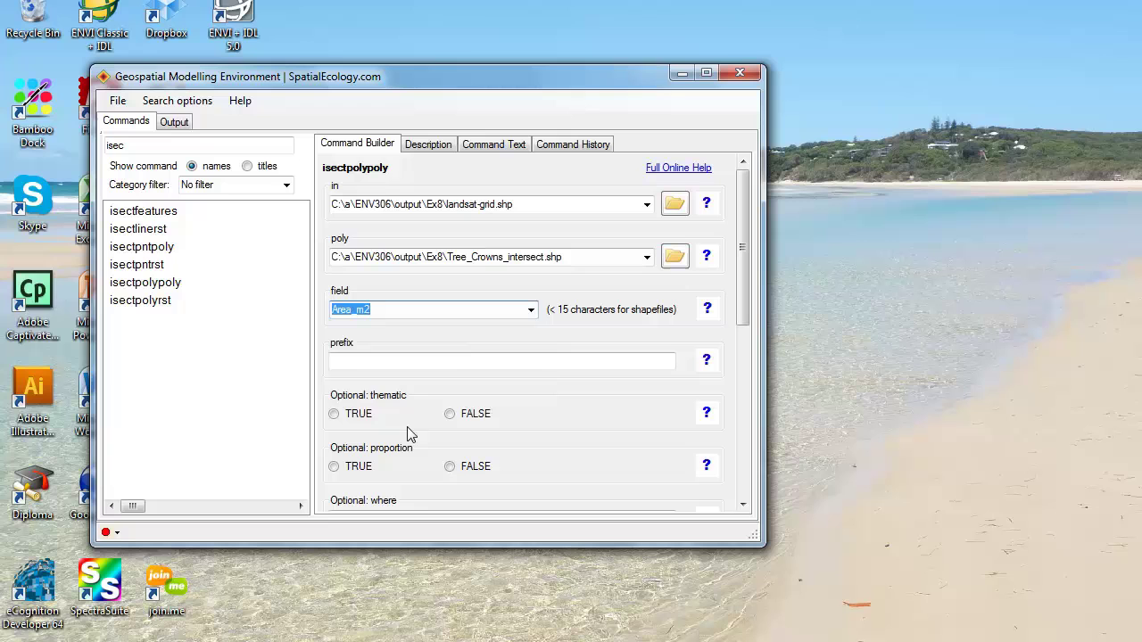
pyautogui.click(474, 358)
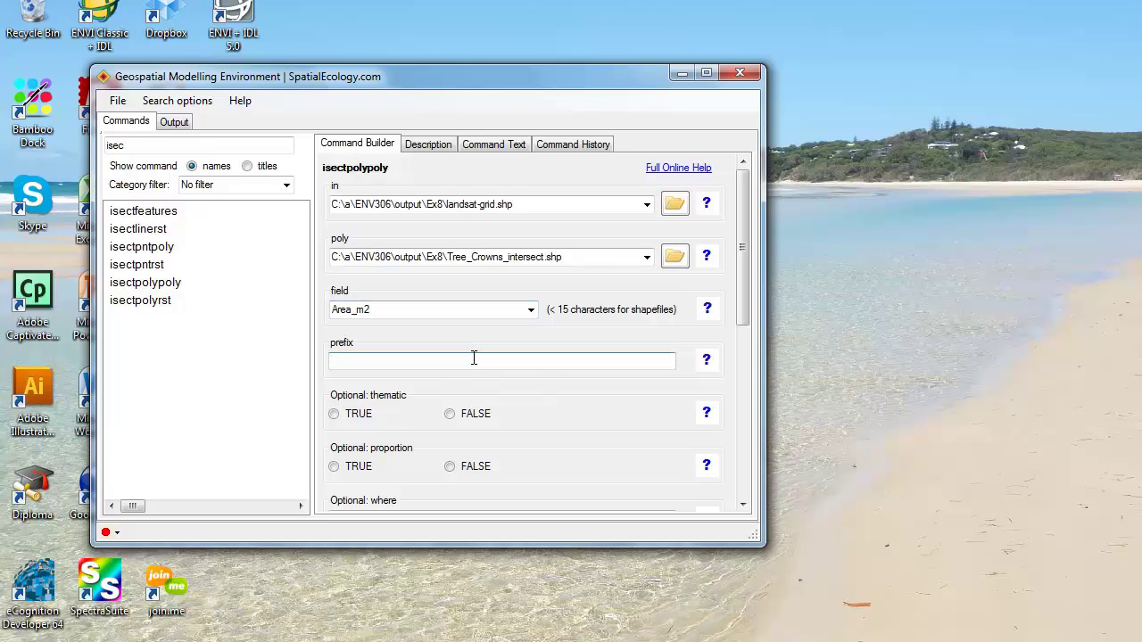
pyautogui.write('PIPA')
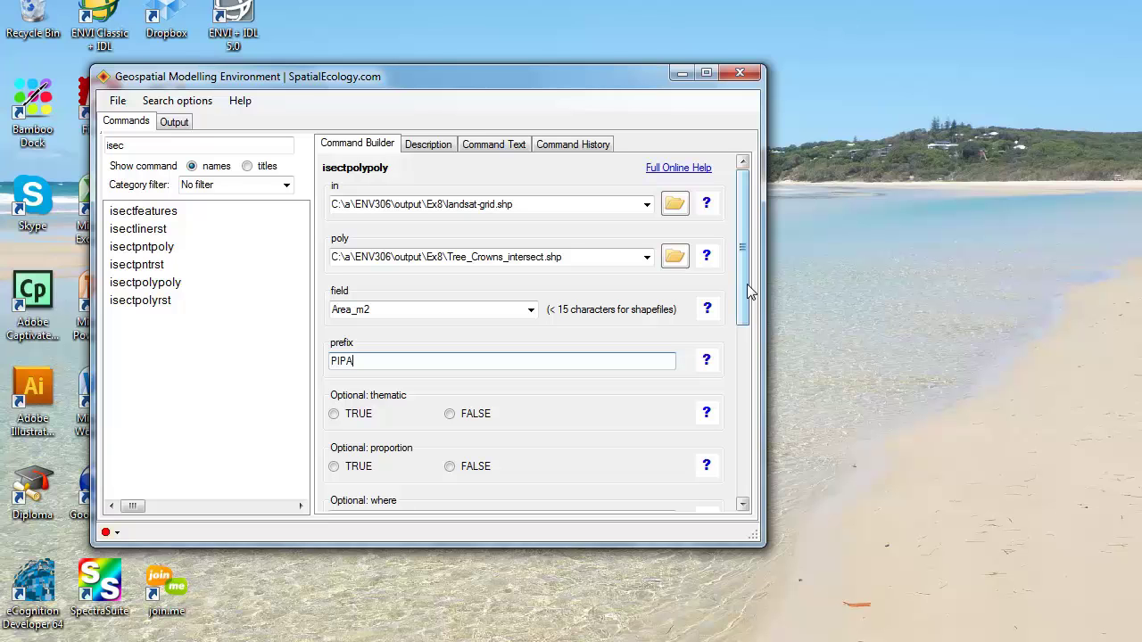
# Set the thematic, proportion, awm, min and max options to FALSE
pyautogui.moveTo(745, 283); pyautogui.dragTo(744, 355)
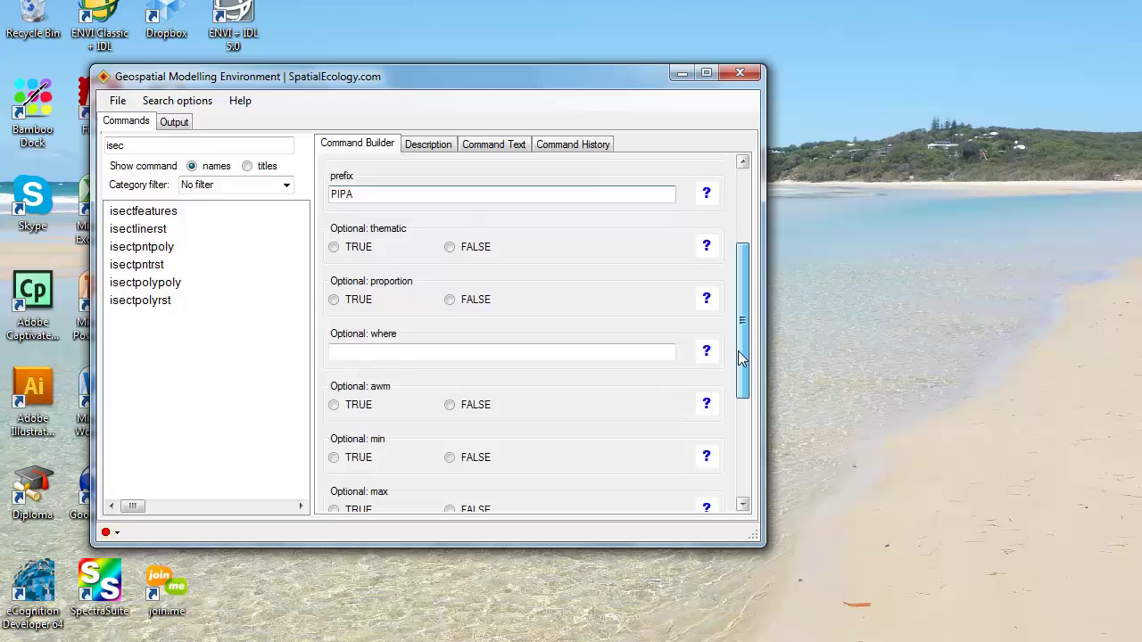
pyautogui.click(450, 247)
pyautogui.click(449, 300)
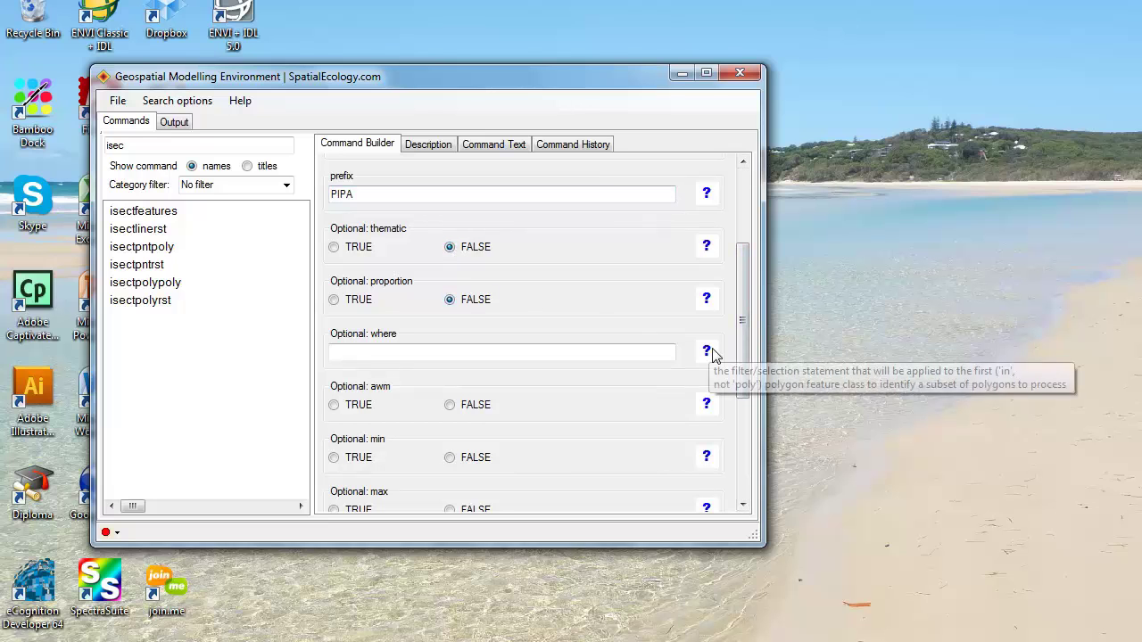
pyautogui.moveTo(742, 326); pyautogui.dragTo(745, 382)
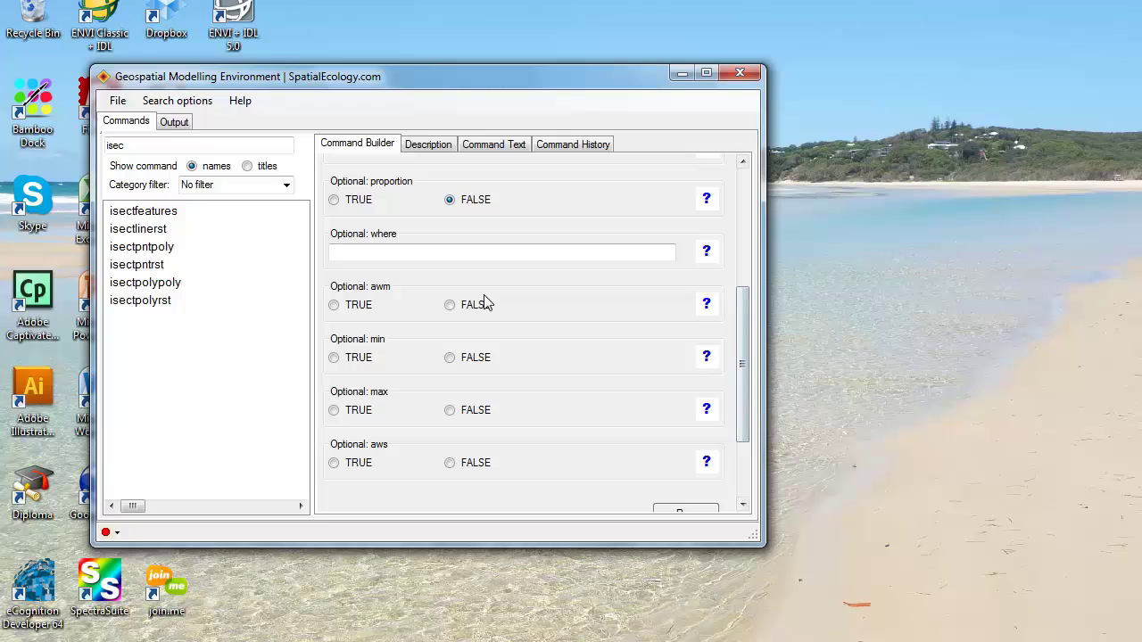
pyautogui.click(450, 304)
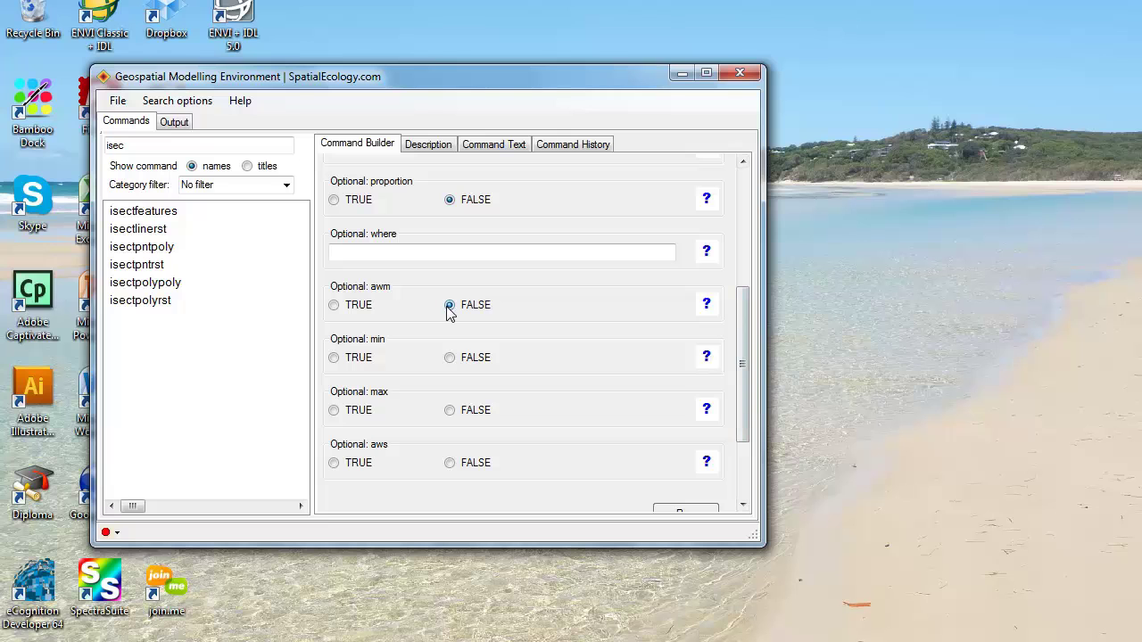
pyautogui.click(450, 357)
pyautogui.click(450, 411)
# Set aws to TRUE and minimise Geospatial Modelling Environment
pyautogui.click(332, 470)
pyautogui.moveTo(746, 372); pyautogui.dragTo(745, 430)
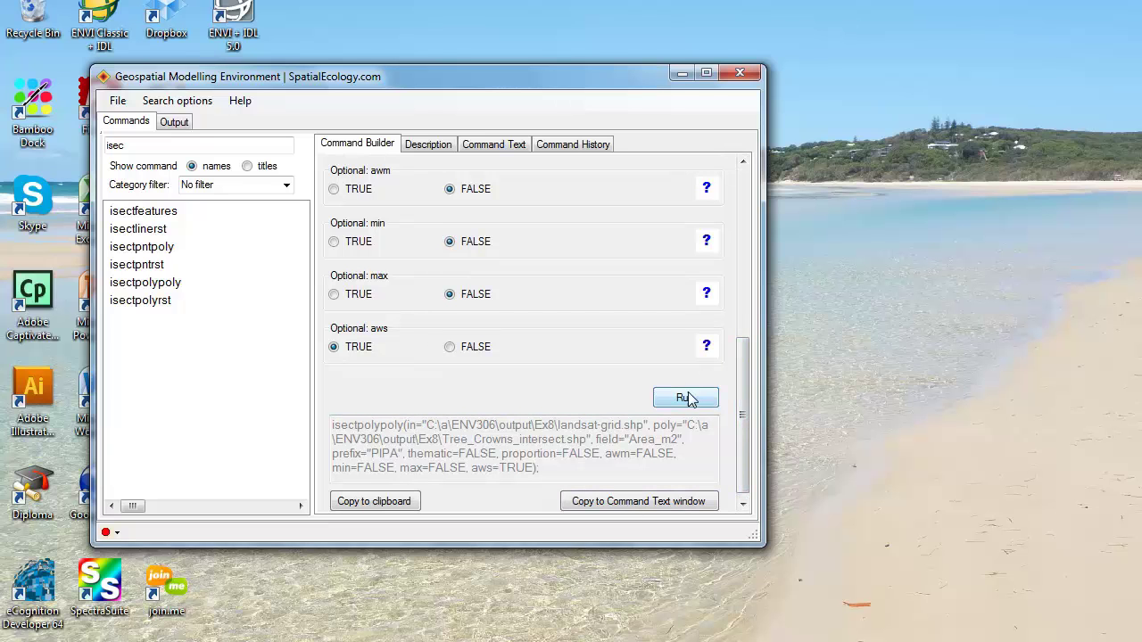
pyautogui.click(680, 75)
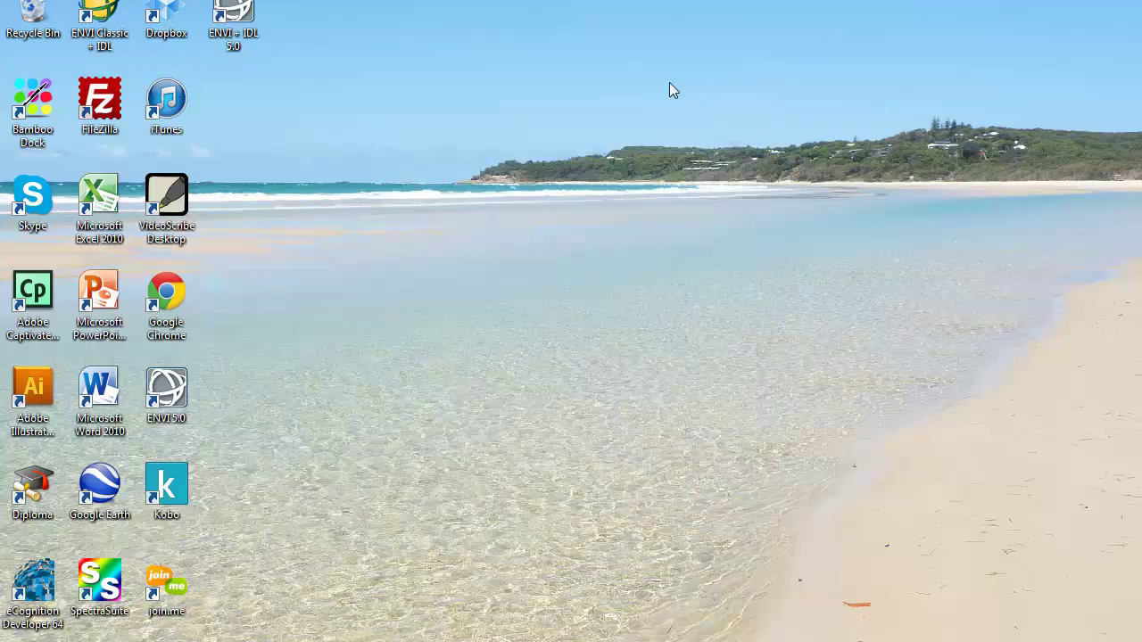
# Back in ArcMap, open the landsat-grid attribute table and select the new PIPAAWS column
pyautogui.click(504, 635)
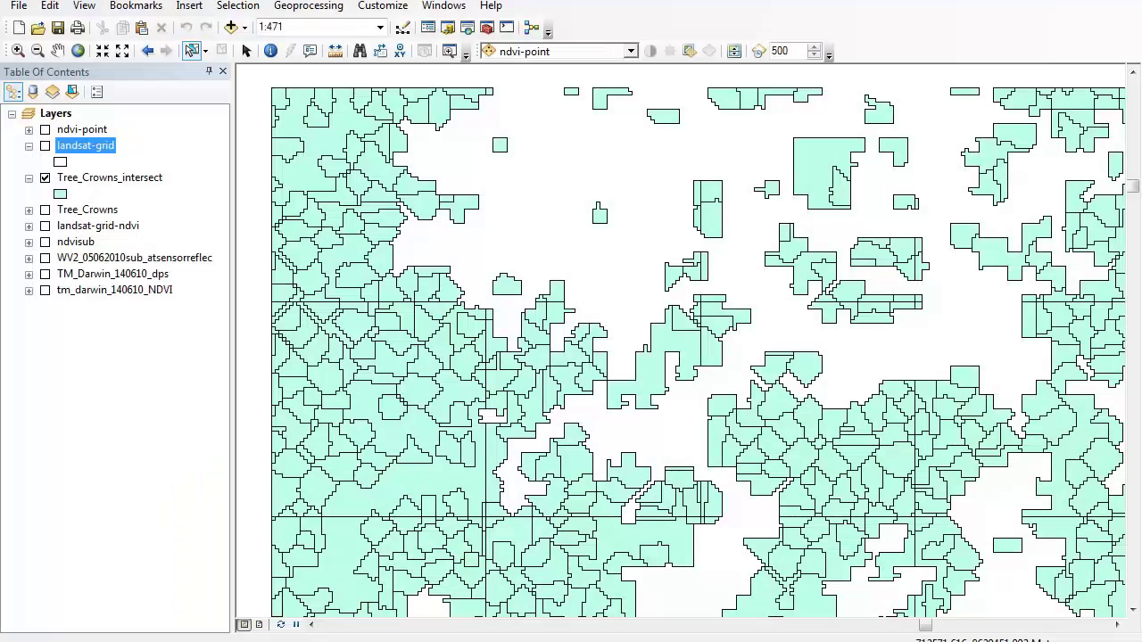
pyautogui.rightClick(96, 151)
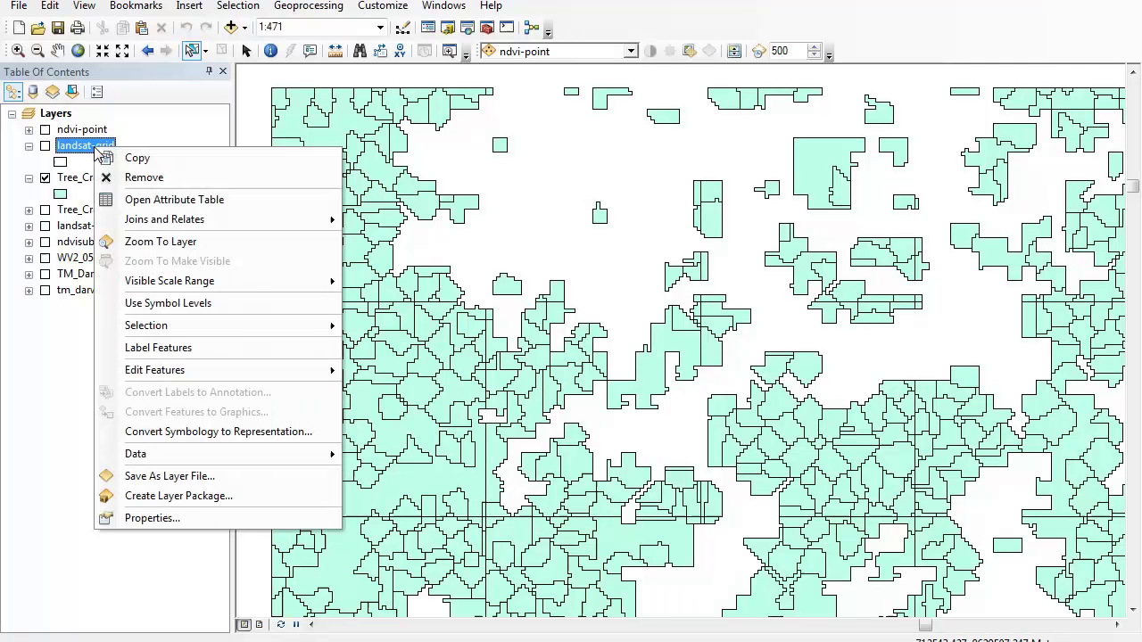
pyautogui.click(140, 202)
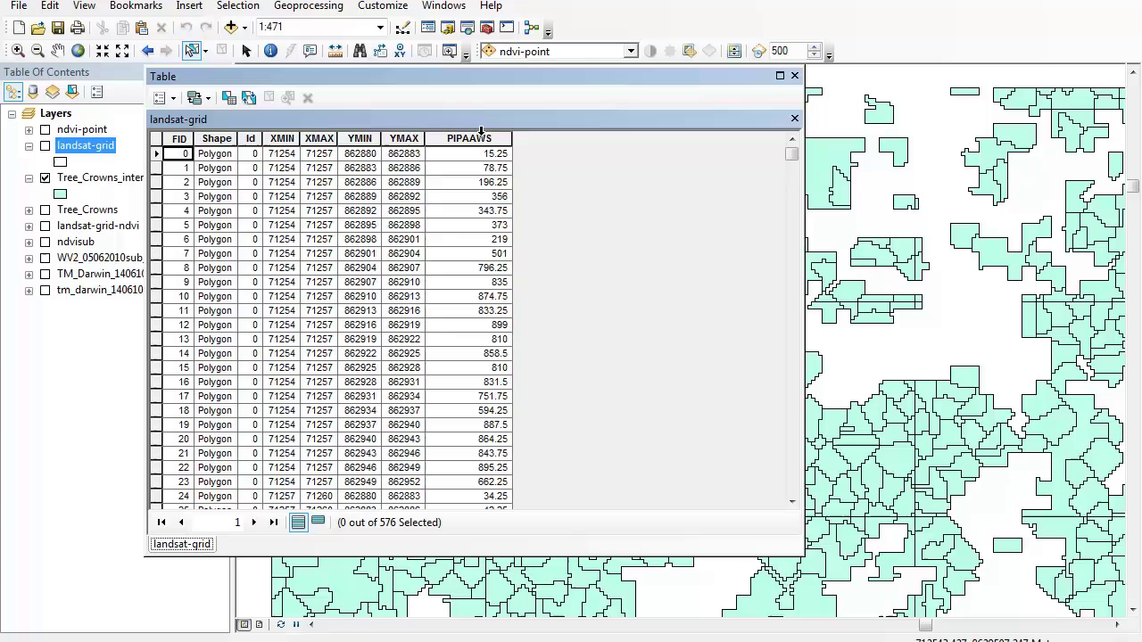
pyautogui.click(495, 138)
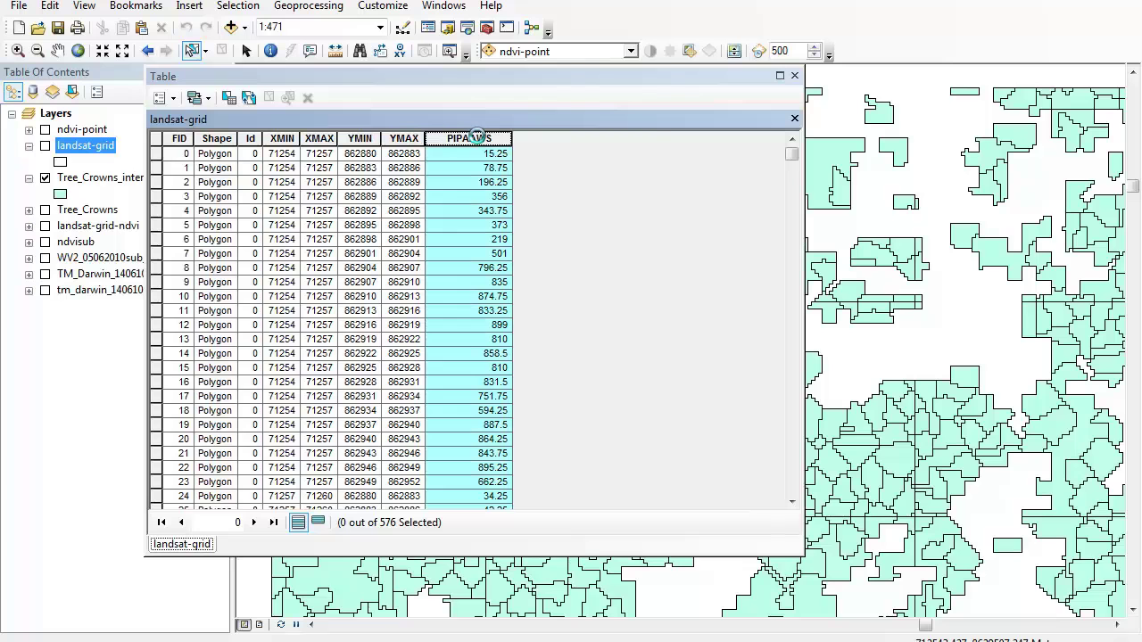
# Sort the PIPAAWS field in descending order, showing 900 at the top
pyautogui.rightClick(479, 138)
pyautogui.click(497, 164)
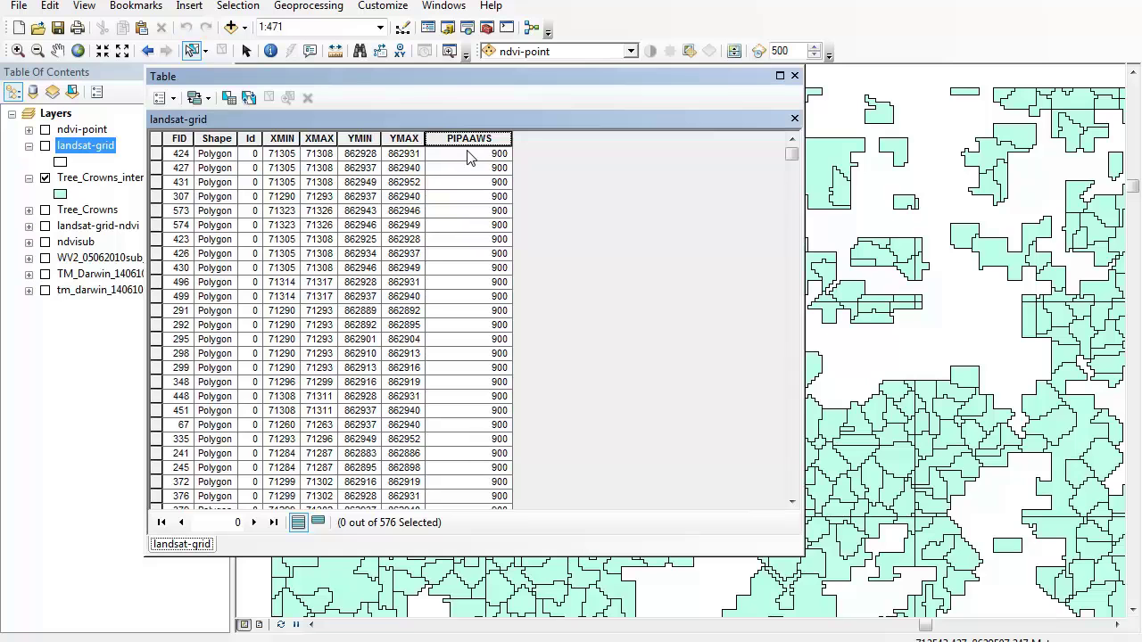
# Add a Short Integer field named Percent to the landsat-grid table
pyautogui.click(174, 99)
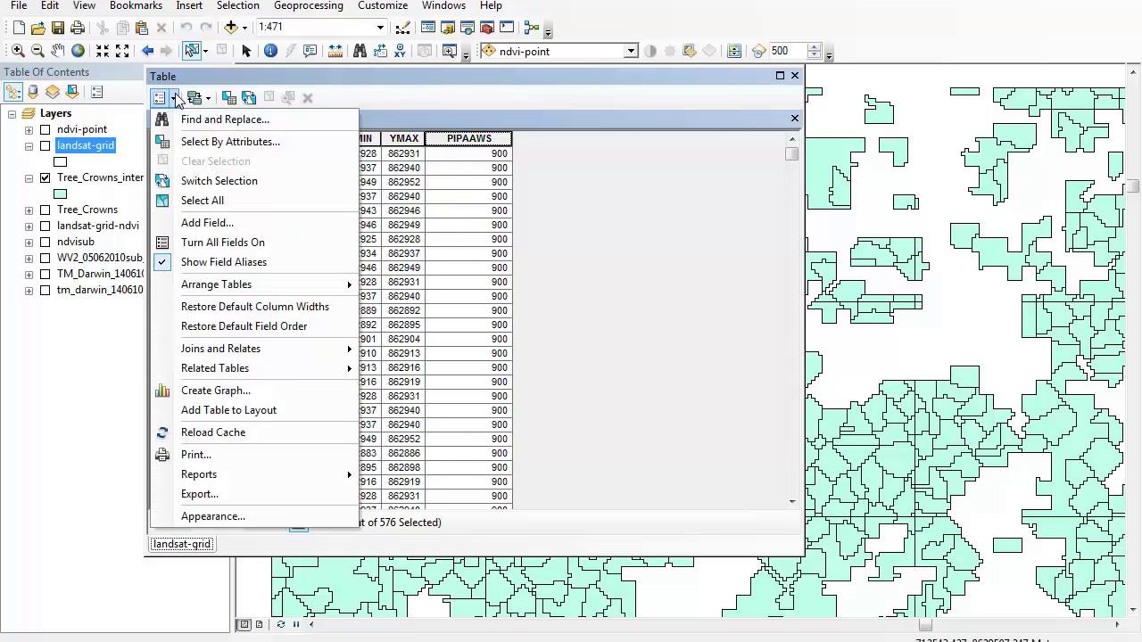
pyautogui.click(194, 223)
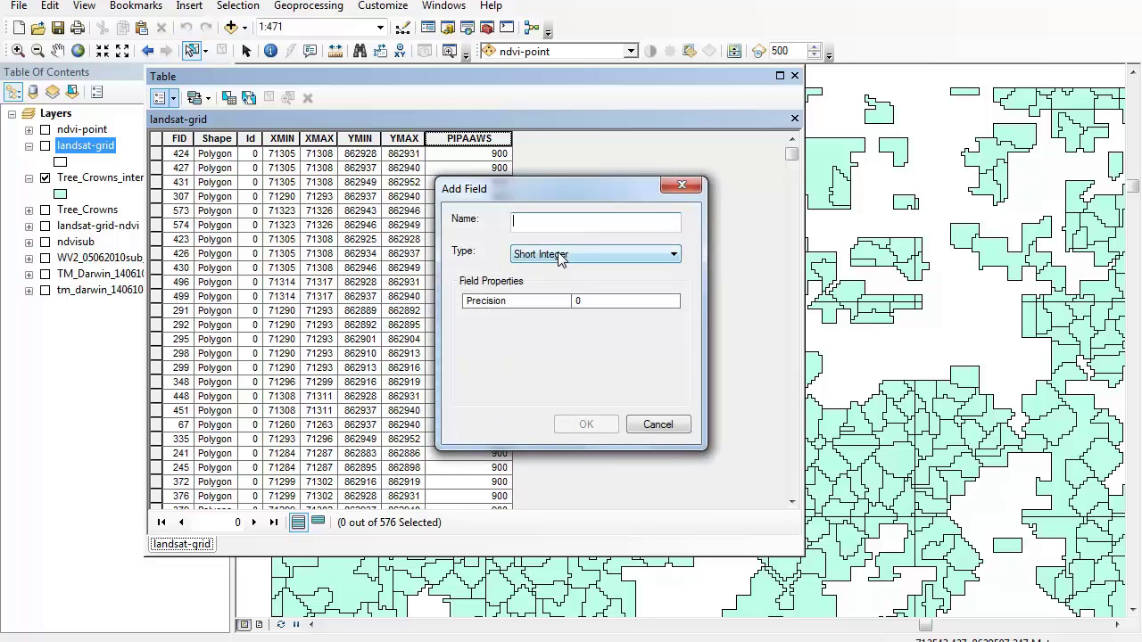
pyautogui.write('per')
pyautogui.press('BackSpace')
pyautogui.press('BackSpace')
pyautogui.press('BackSpace')
pyautogui.write('Pe')
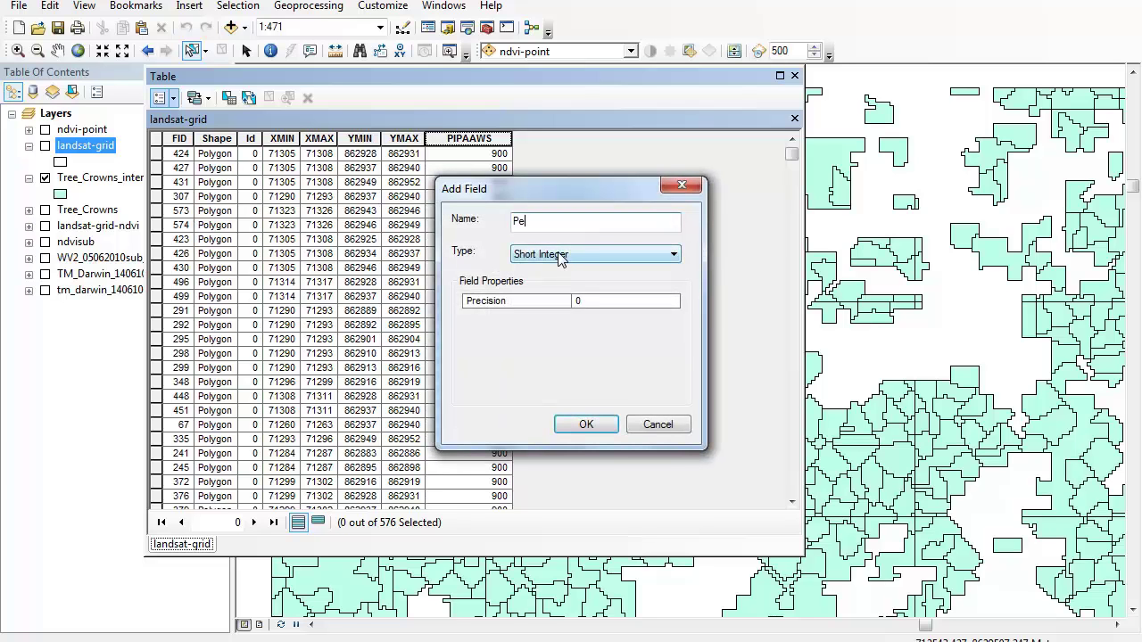
pyautogui.write('rcent')
pyautogui.click(586, 426)
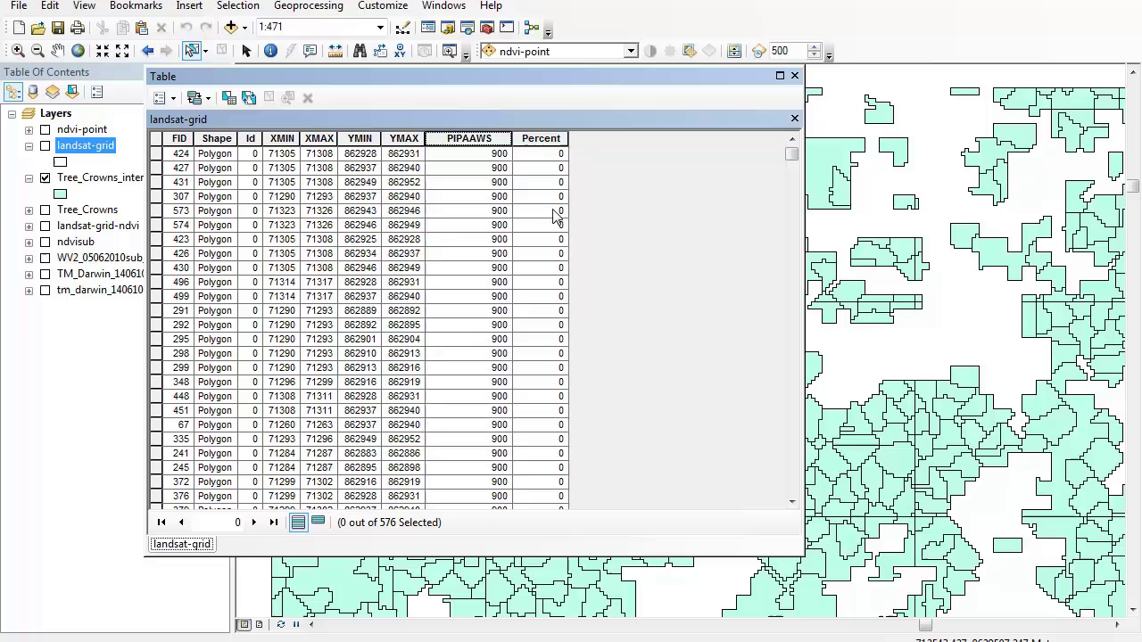
# Calculate the Percent field as [PIPAAWS]/900*100 outside an edit session
pyautogui.rightClick(543, 140)
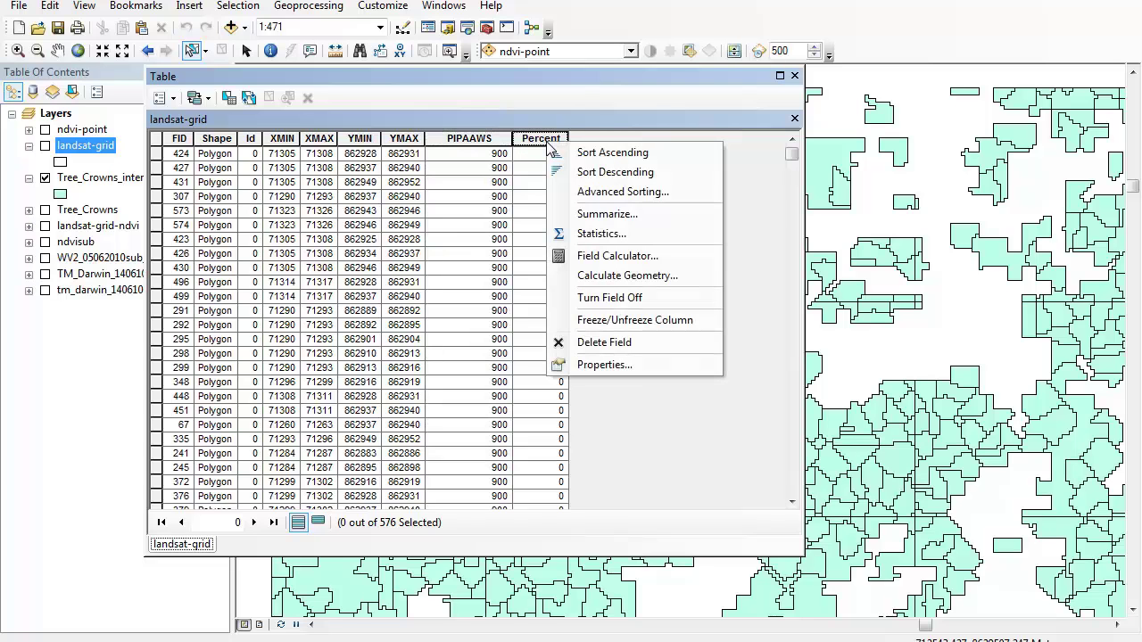
pyautogui.click(581, 258)
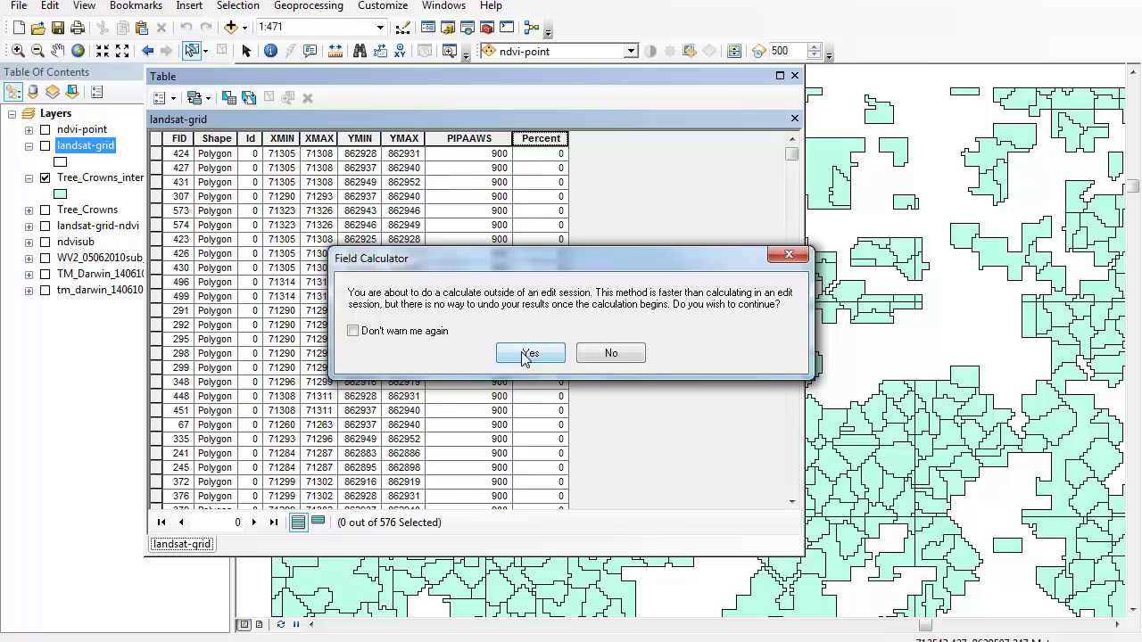
pyautogui.click(528, 355)
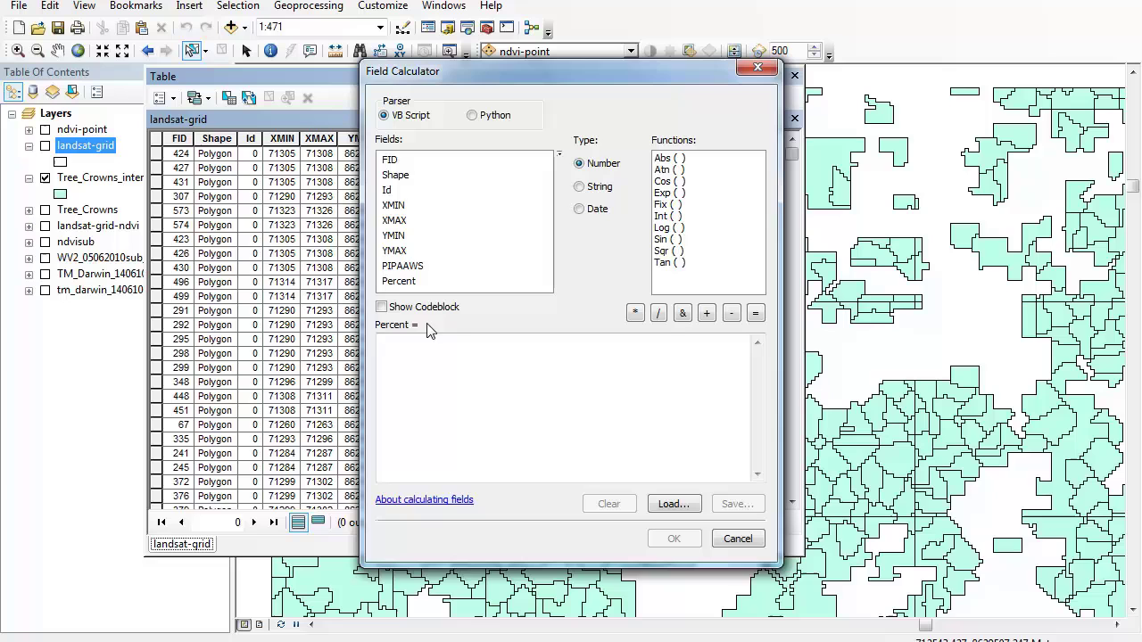
pyautogui.doubleClick(404, 266)
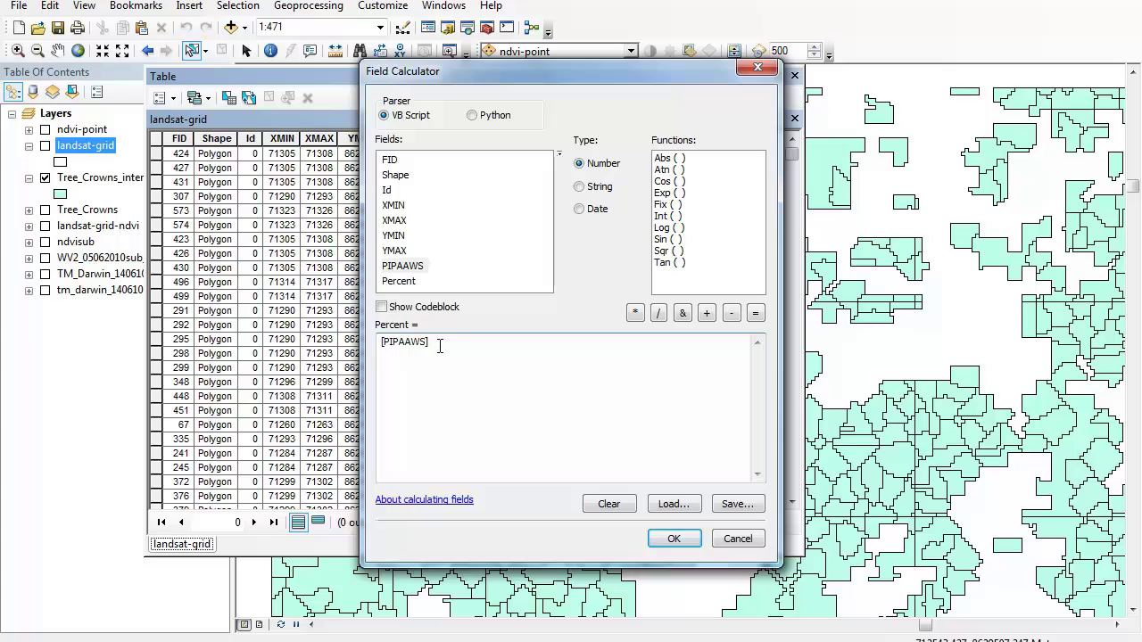
pyautogui.write('/900')
pyautogui.write('*100')
pyautogui.click(675, 540)
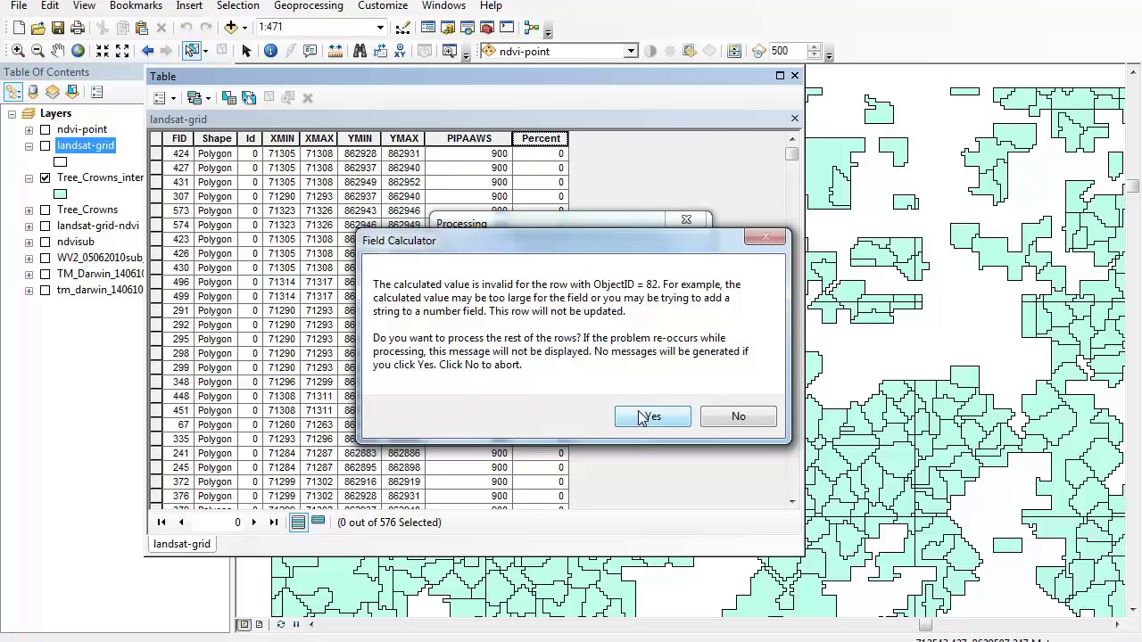
# Continue past the ObjectID 82 warning and scroll the table to check the Percent values
pyautogui.click(641, 418)
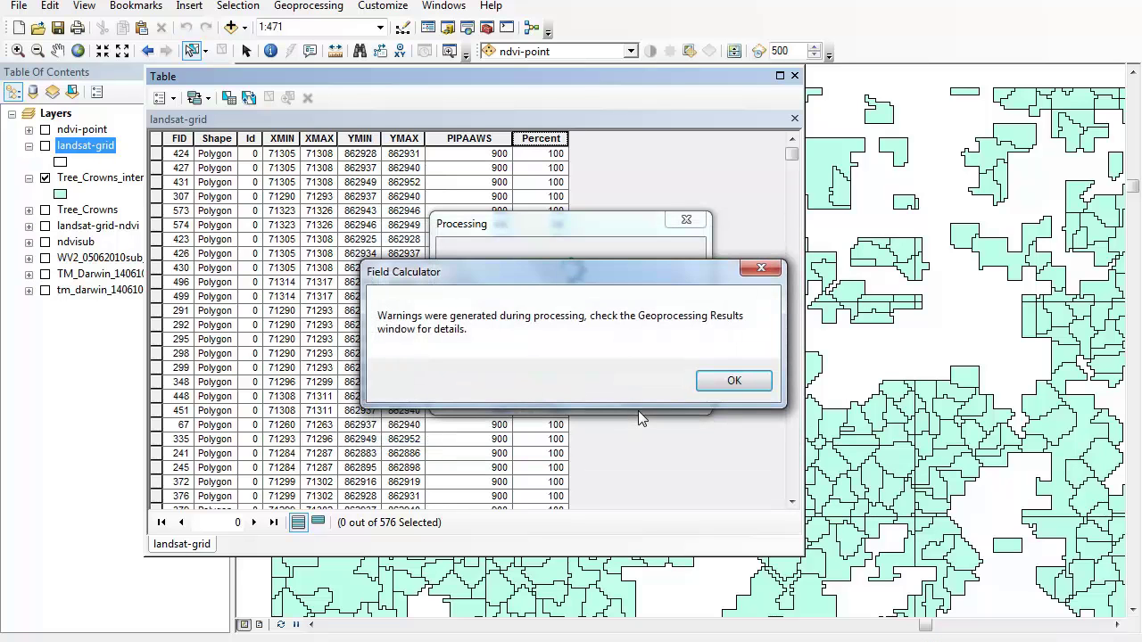
pyautogui.click(730, 383)
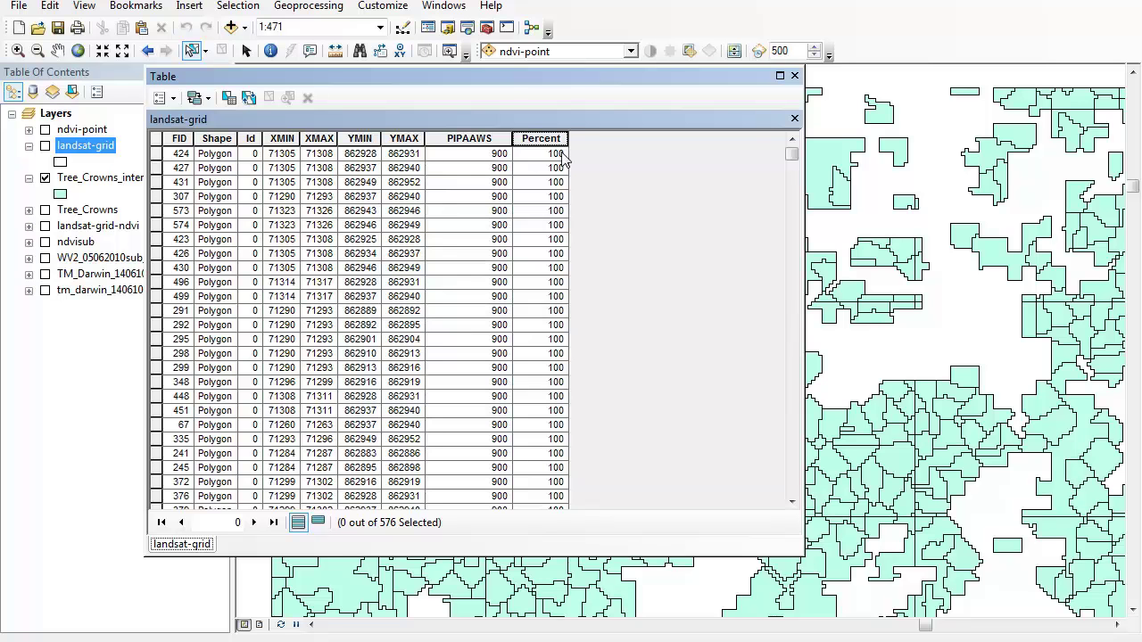
pyautogui.moveTo(790, 152); pyautogui.dragTo(787, 505)
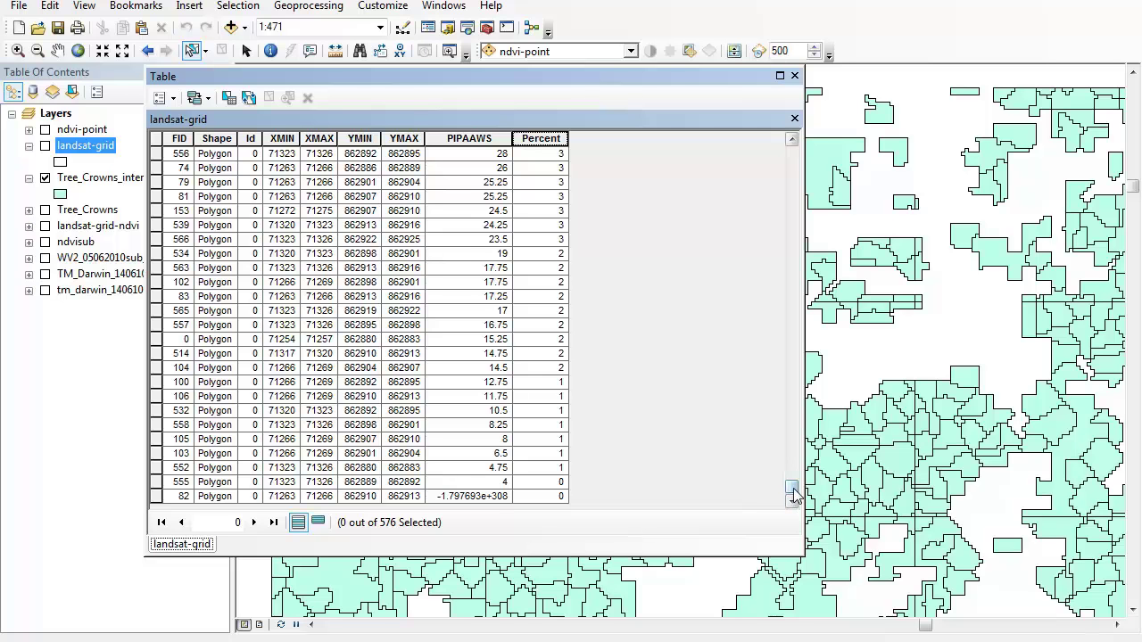
pyautogui.moveTo(794, 493); pyautogui.dragTo(790, 147)
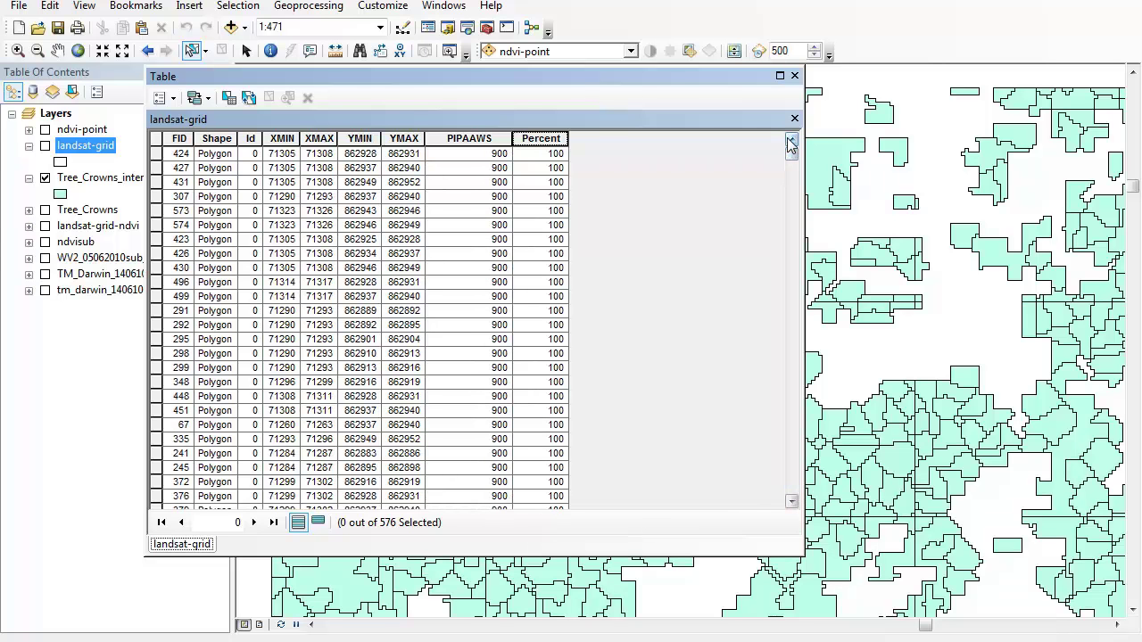
# Close the attribute table and show only the landsat-grid layer on the map
pyautogui.click(795, 79)
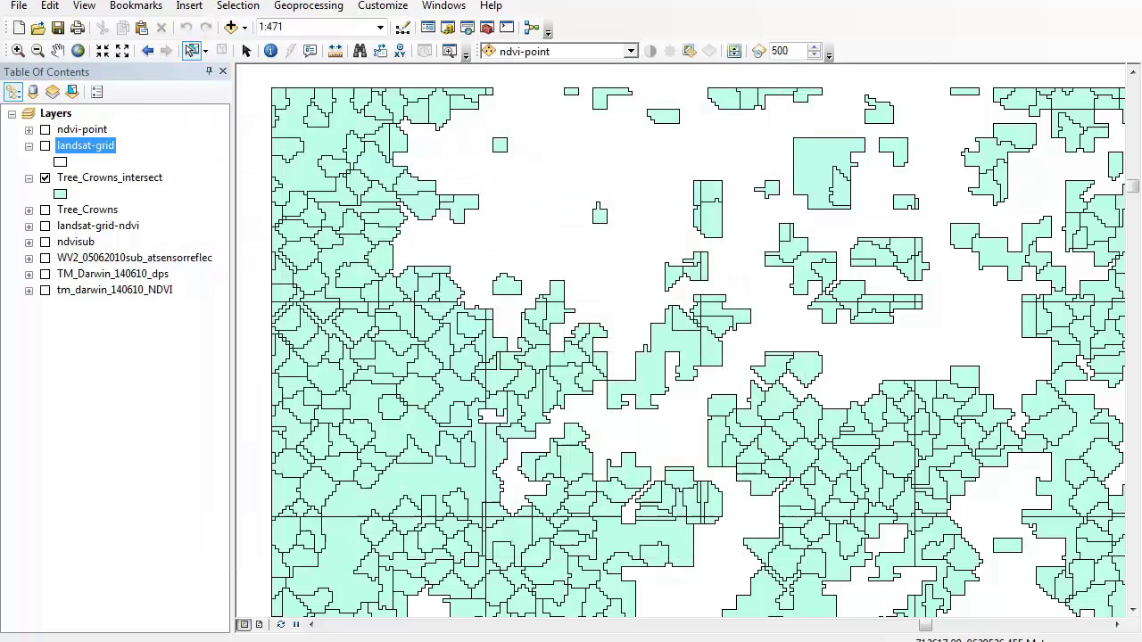
pyautogui.click(45, 178)
pyautogui.click(44, 145)
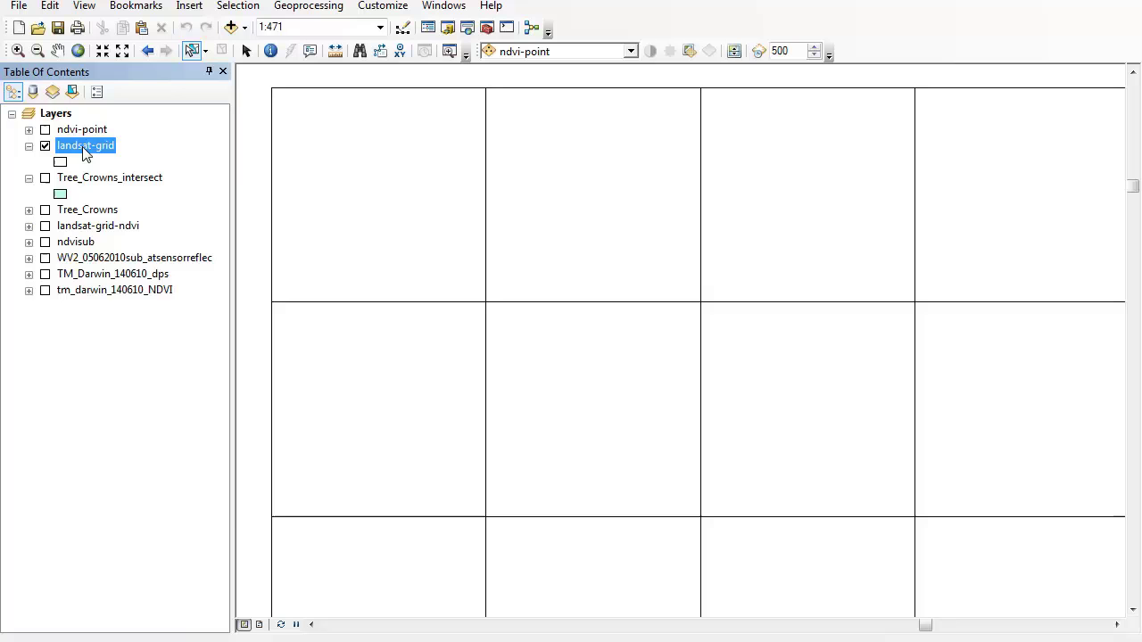
# Switch the landsat-grid layer's symbology to Quantities > Graduated colors
pyautogui.rightClick(89, 154)
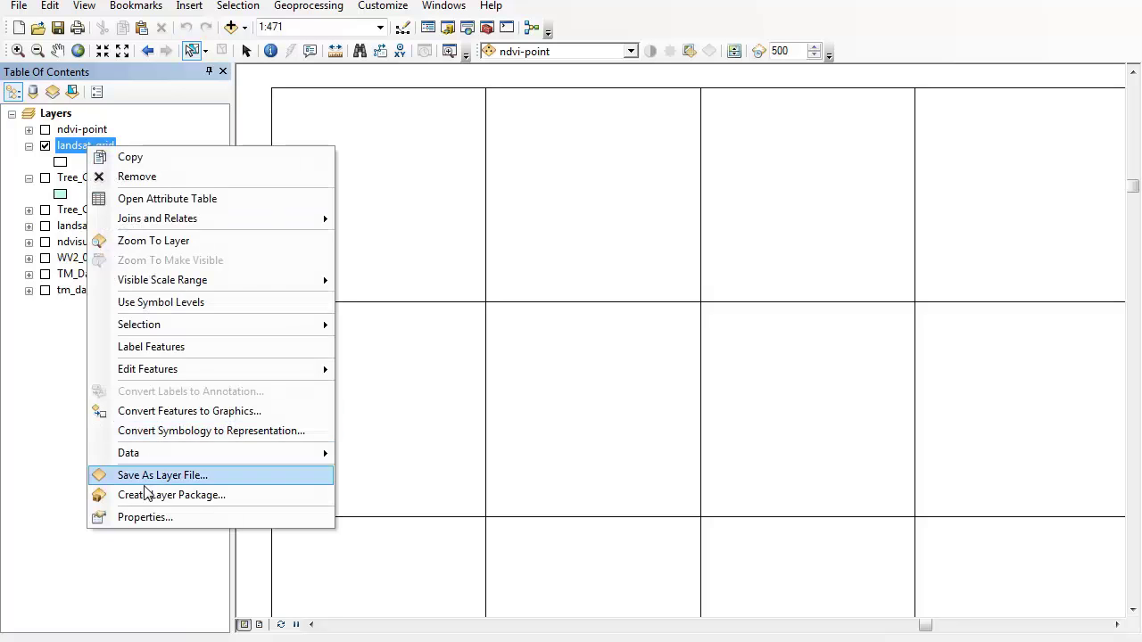
pyautogui.click(145, 517)
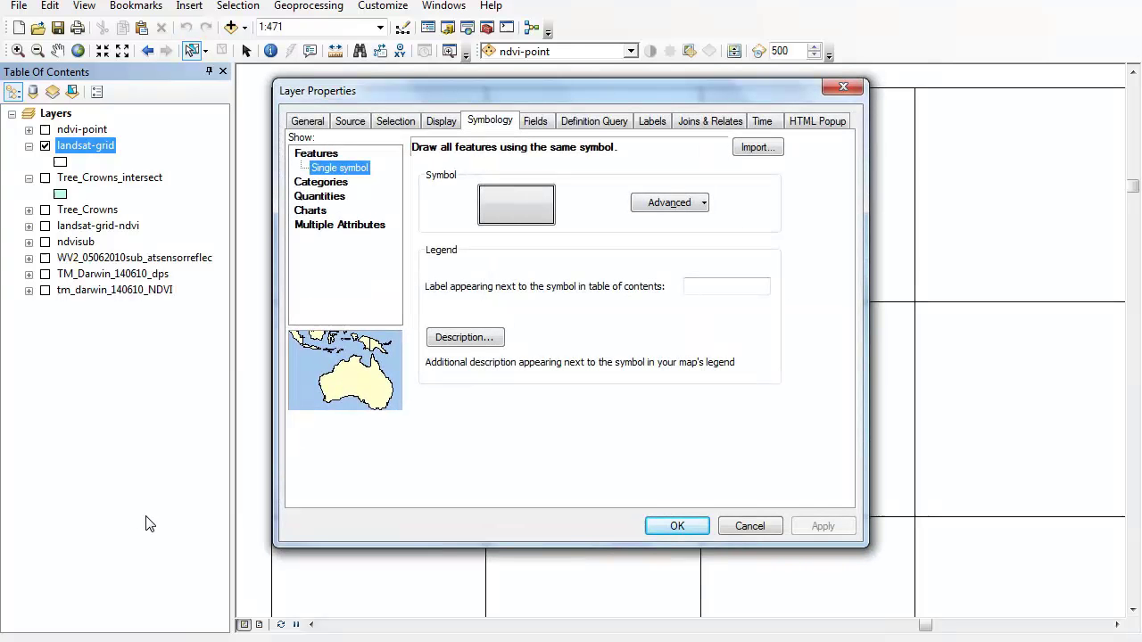
pyautogui.click(340, 201)
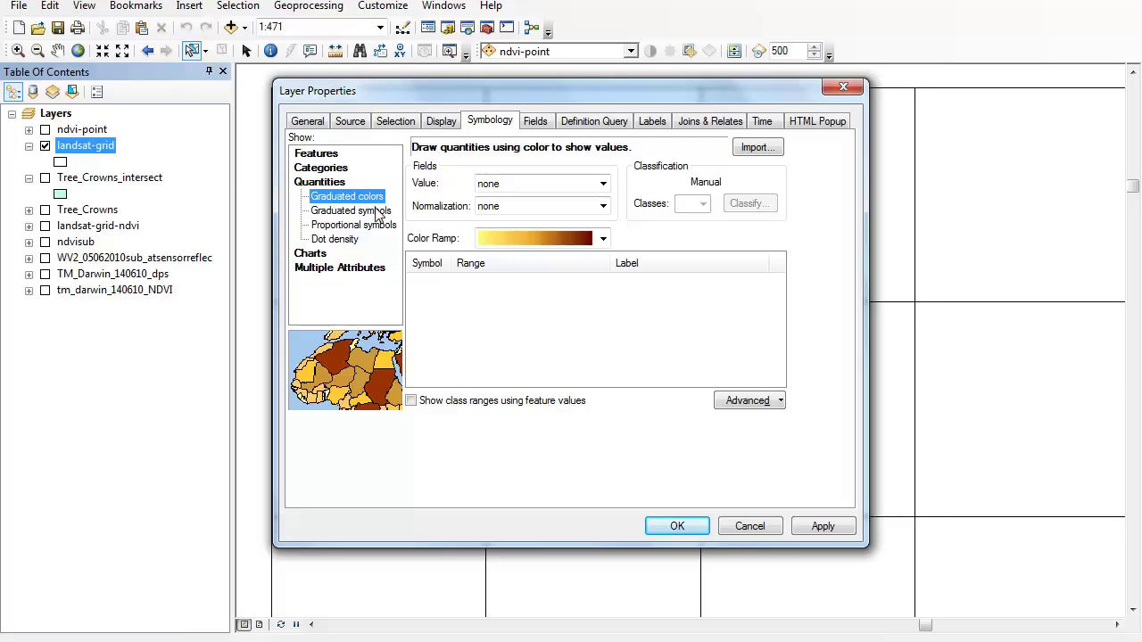
# Symbolize landsat-grid by Percent using 5 Equal Interval classes, 0–20 to 81–100
pyautogui.click(602, 183)
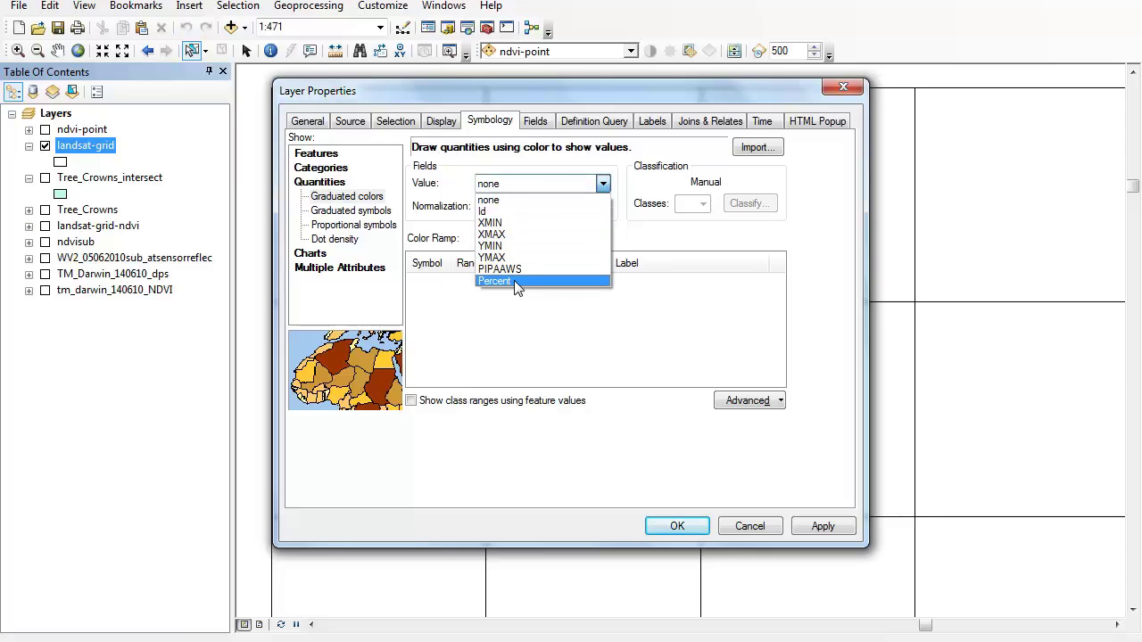
pyautogui.click(513, 280)
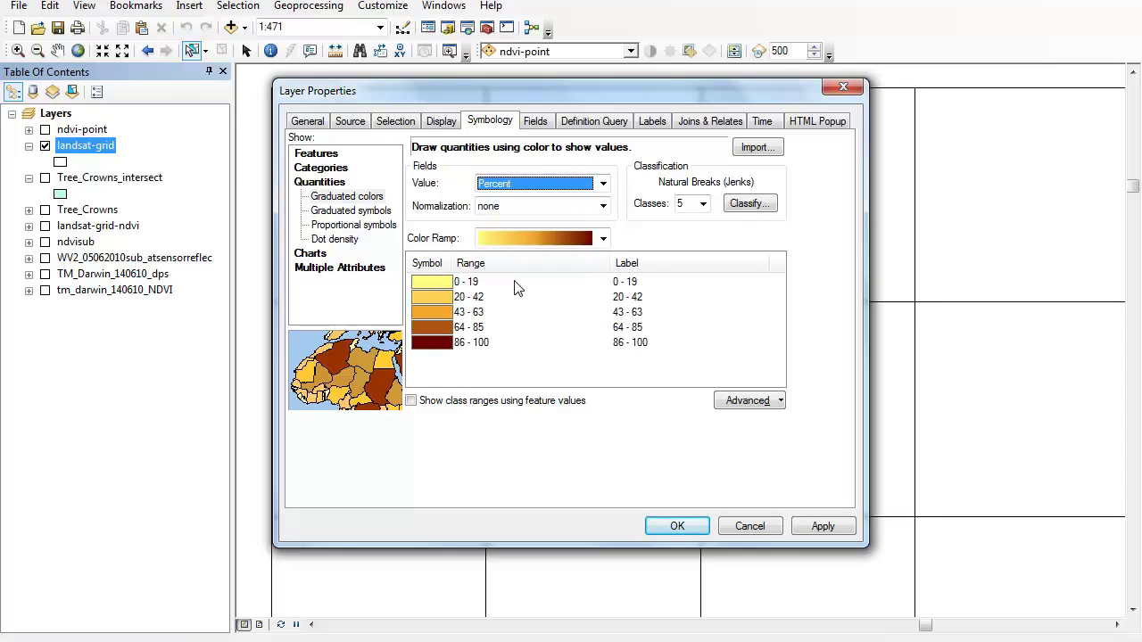
pyautogui.click(739, 207)
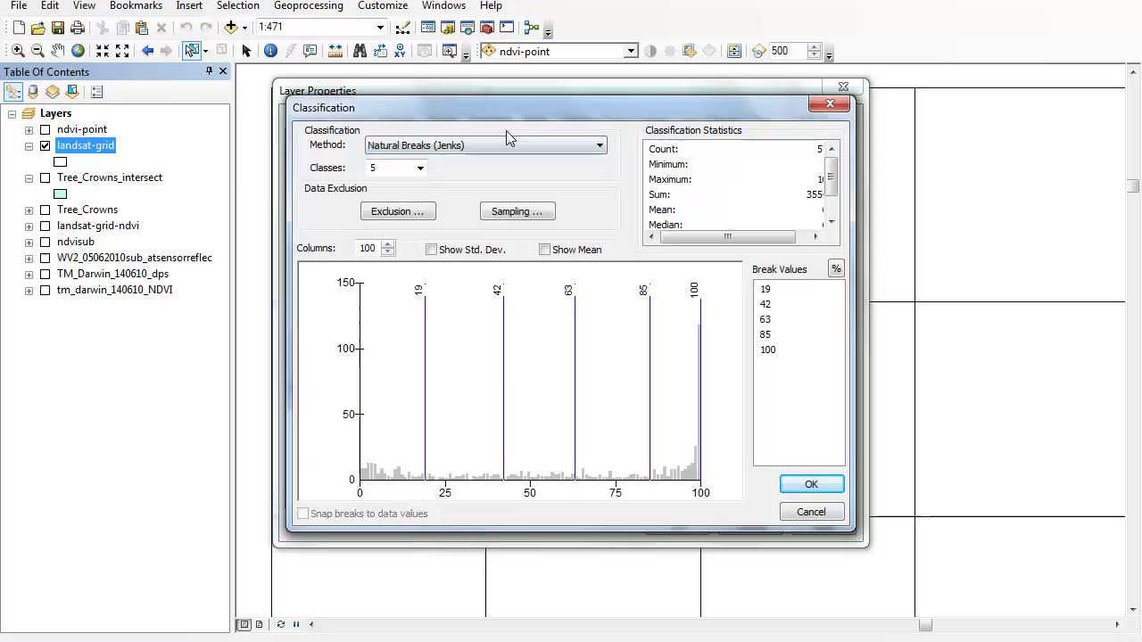
pyautogui.click(501, 145)
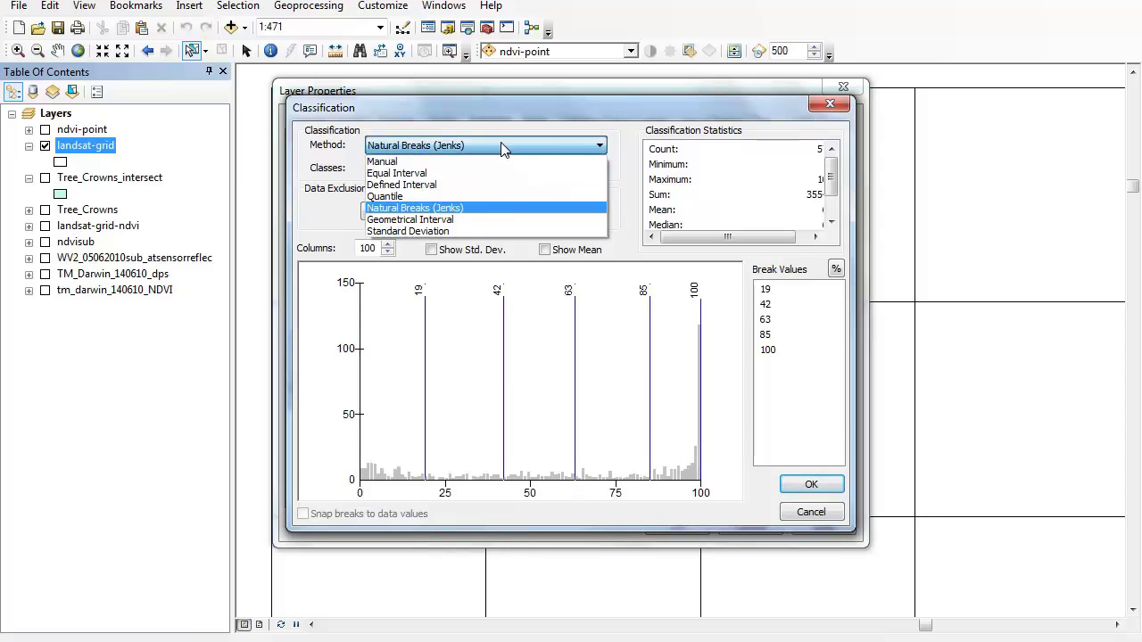
pyautogui.click(431, 174)
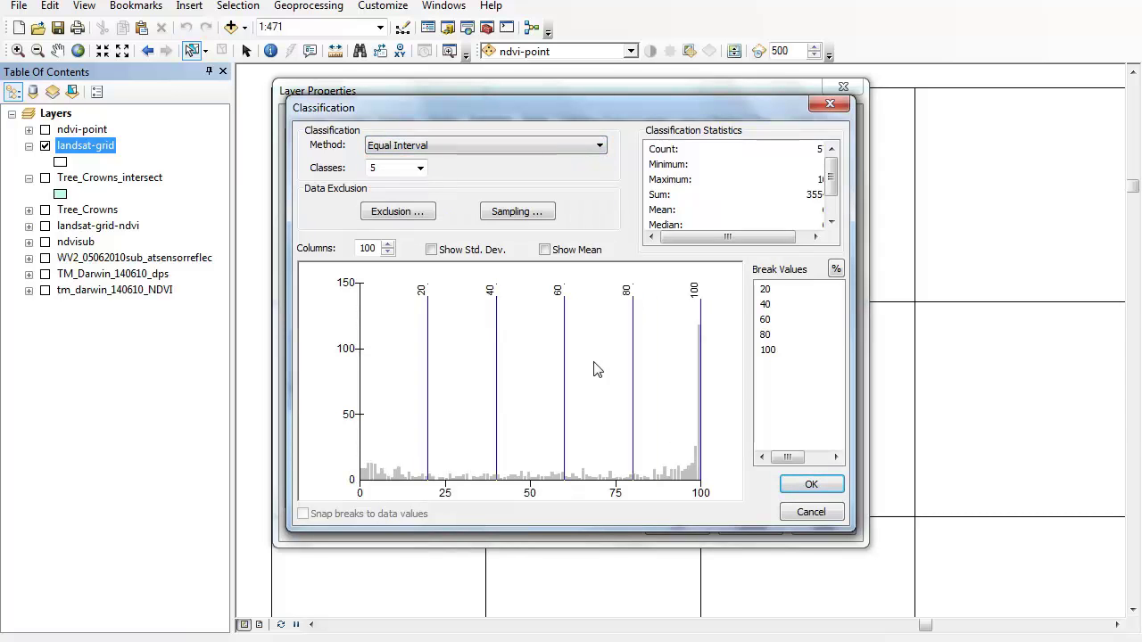
pyautogui.click(807, 487)
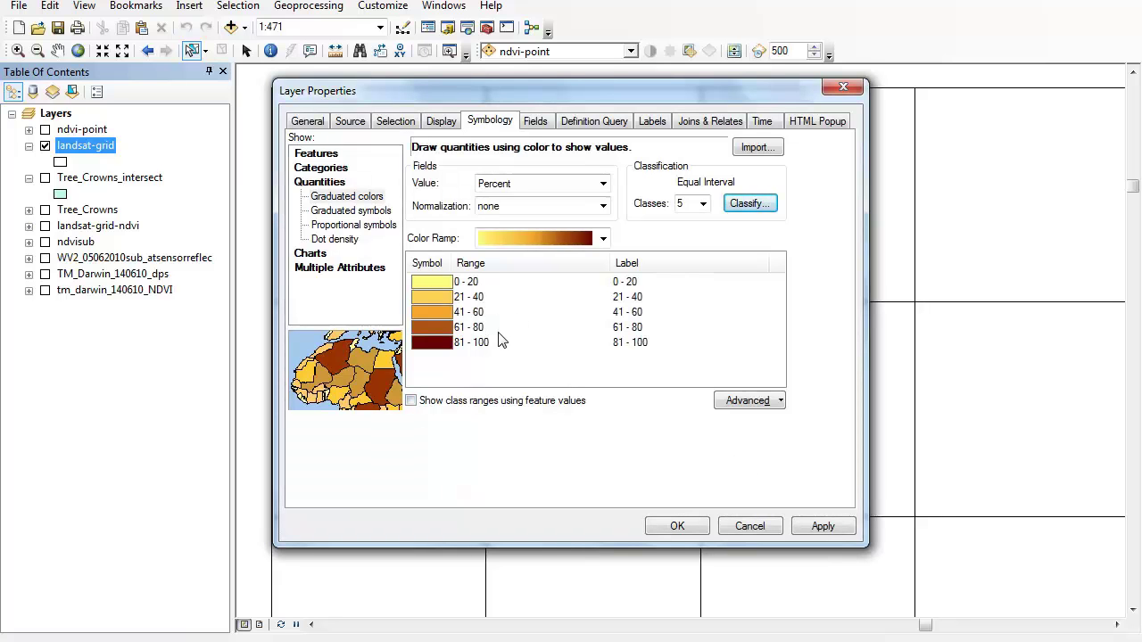
pyautogui.click(678, 526)
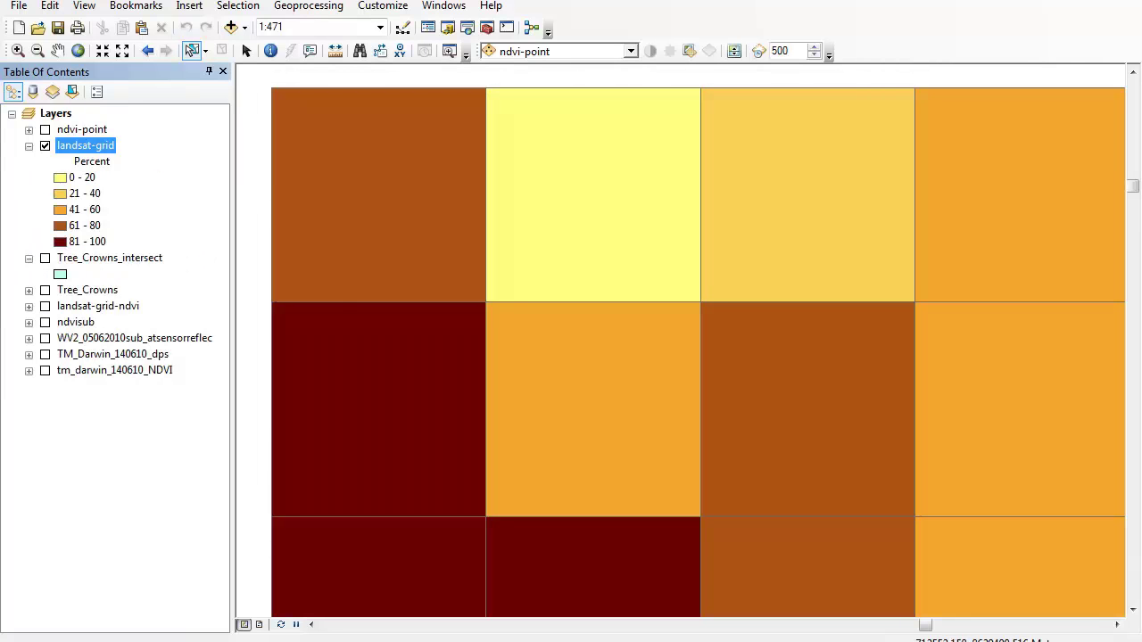
# Zoom the map to the full extent of the landsat-grid layer
pyautogui.rightClick(99, 153)
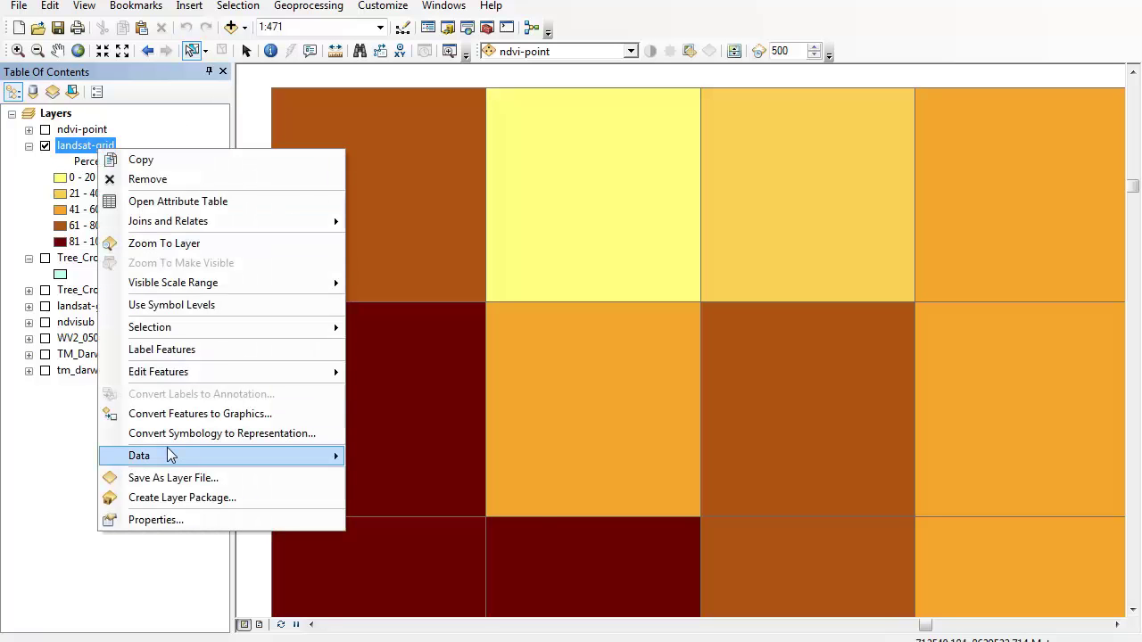
pyautogui.moveTo(171, 456)
pyautogui.click(174, 244)
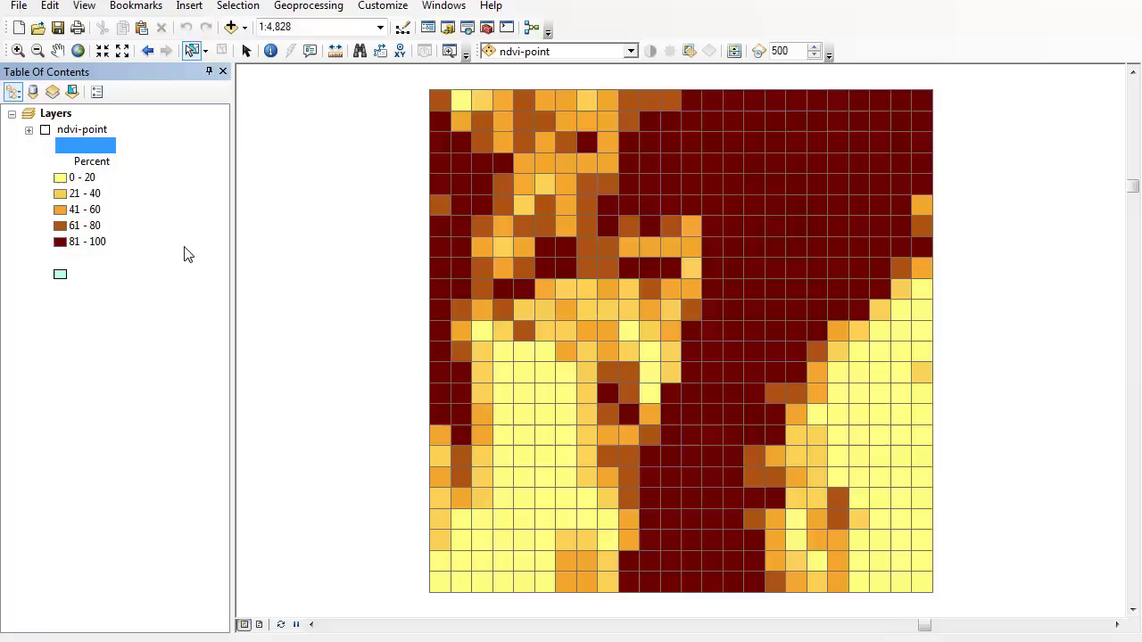